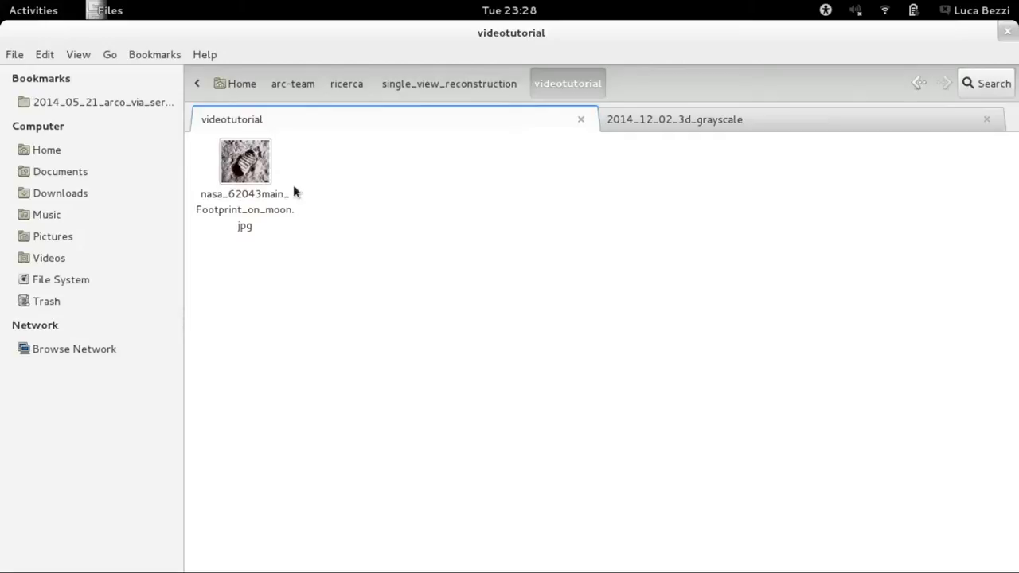
- Open nasa_62043main_Footprint_on_moon.jpg from Files in GIMP
right_click(256, 161)
mouse_move(304, 200)
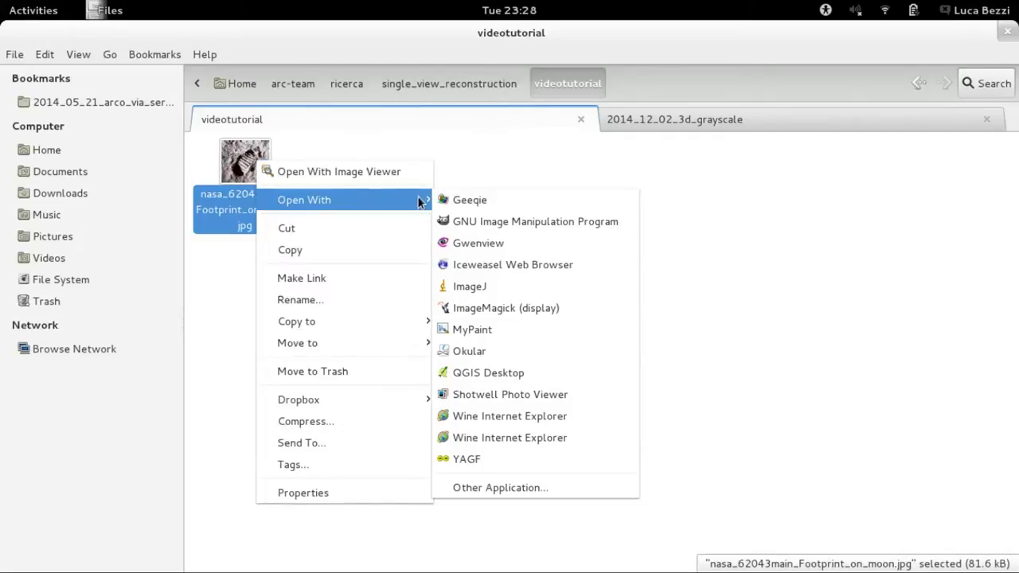
left_click(470, 221)
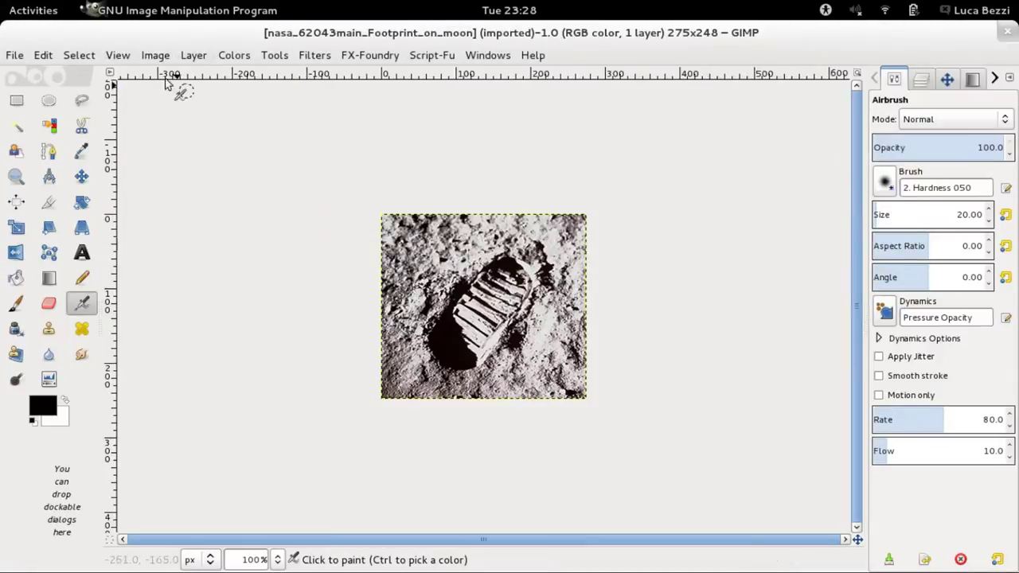
- Convert the photo to grayscale and export it to videotutorial as moonwalk_gray.jpg at quality 100
left_click(160, 58)
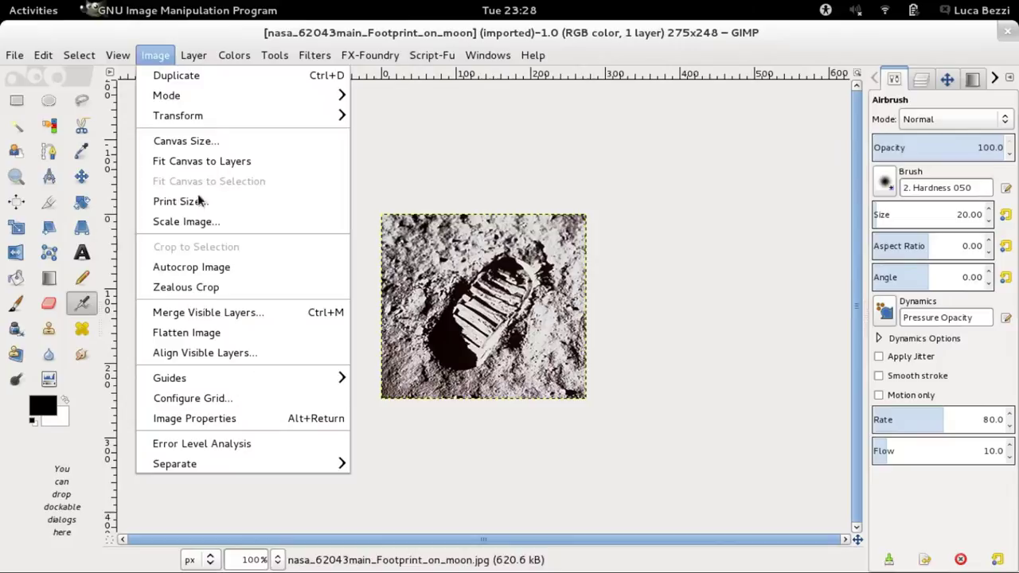
mouse_move(207, 96)
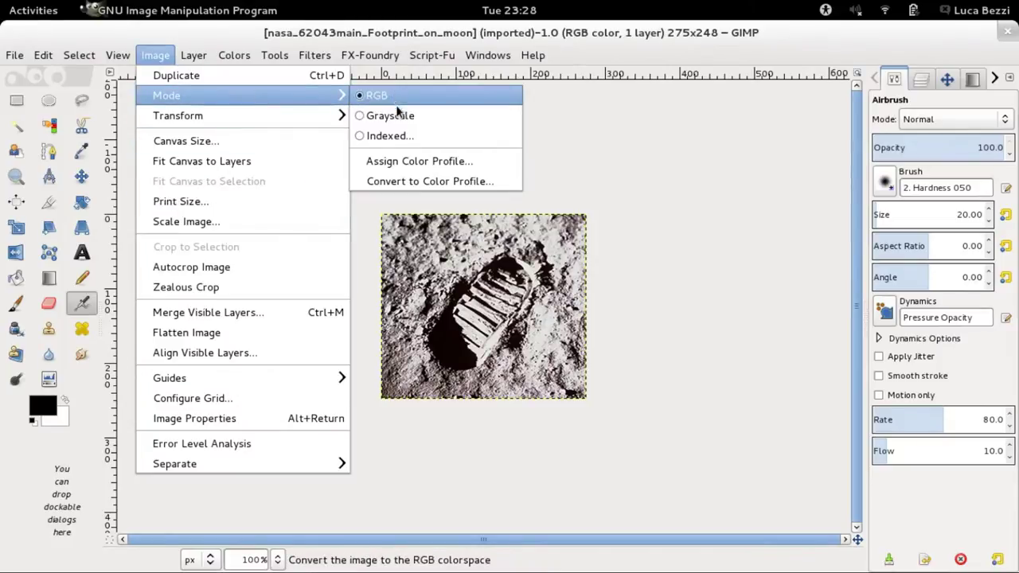
left_click(395, 116)
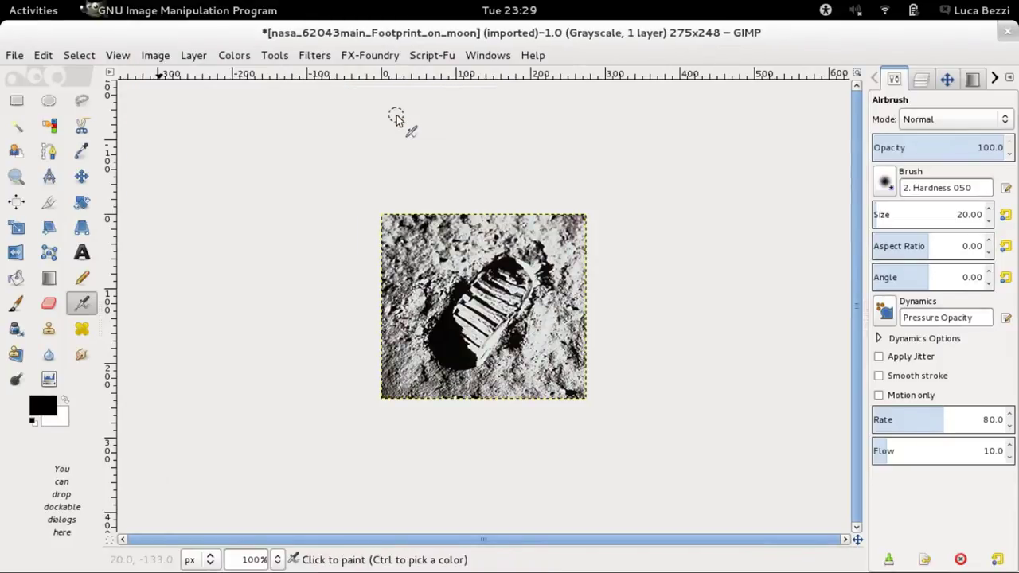
left_click(14, 55)
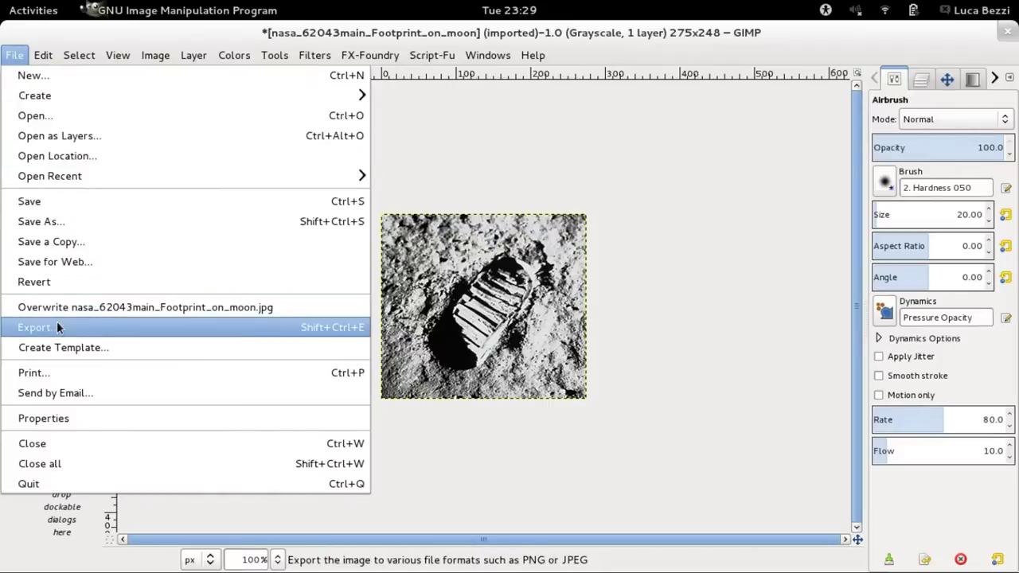
left_click(57, 326)
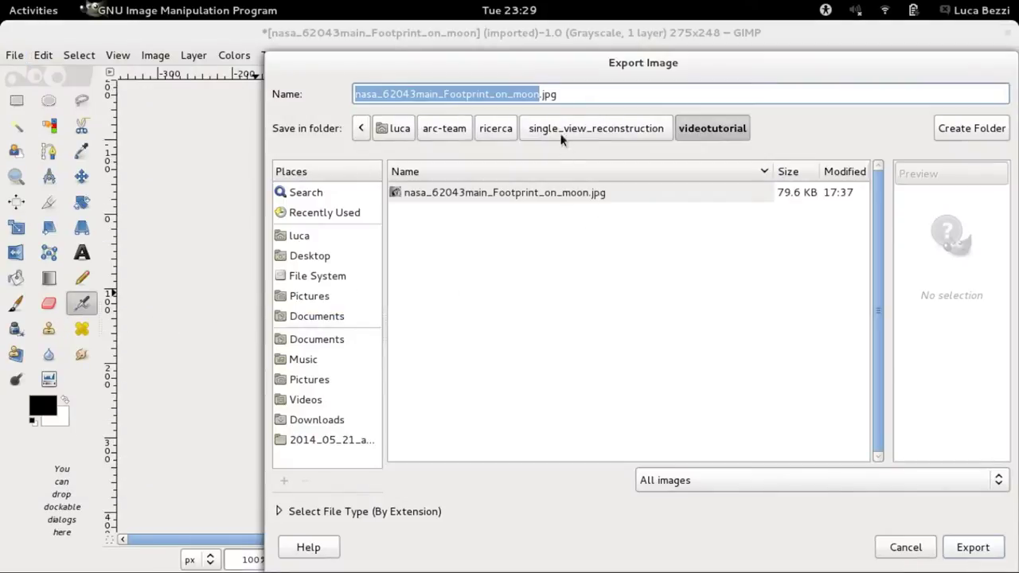
left_click(561, 131)
double_click(455, 253)
type("moonwalk")
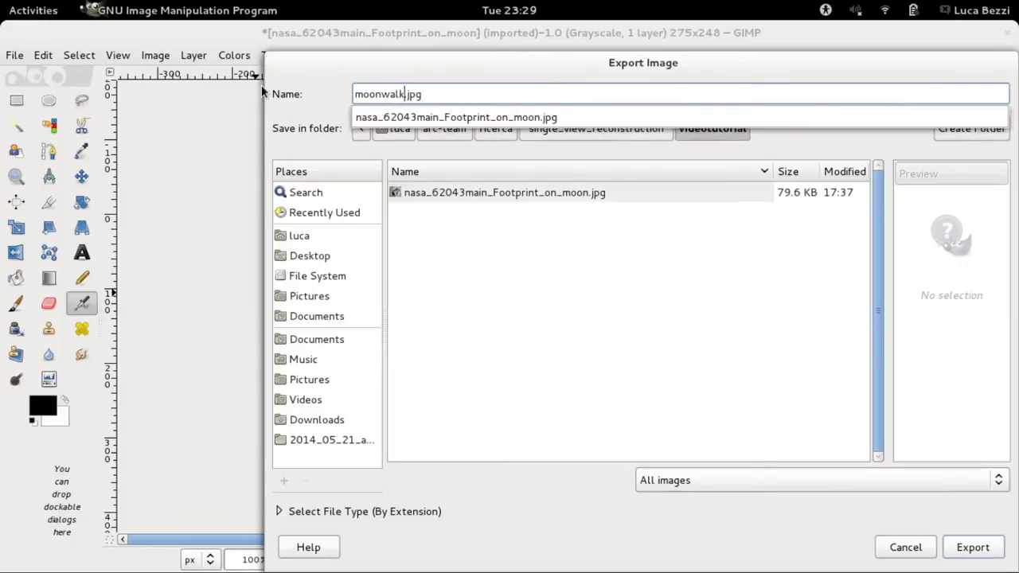
type("_gray")
key("Return")
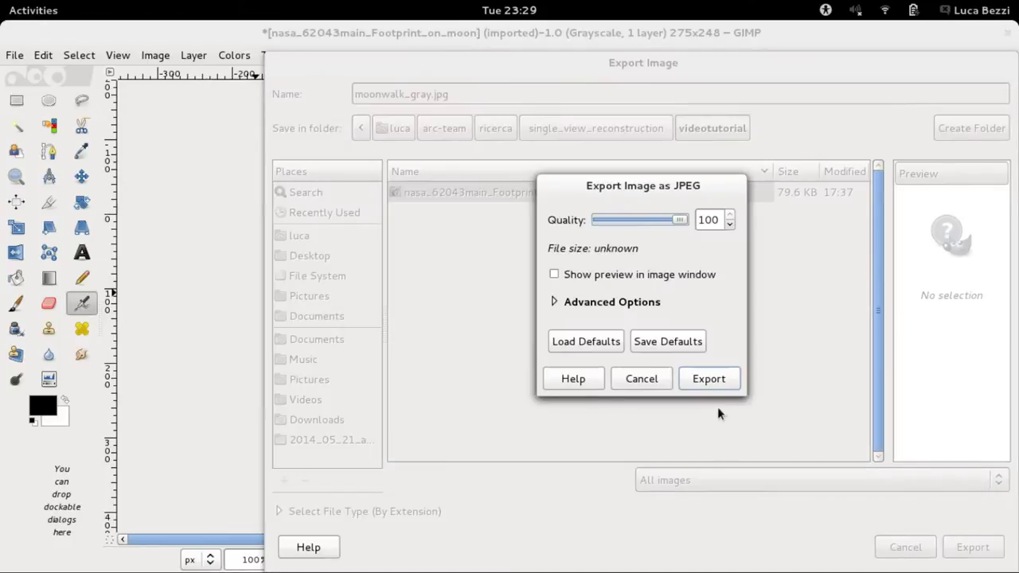
left_click(714, 390)
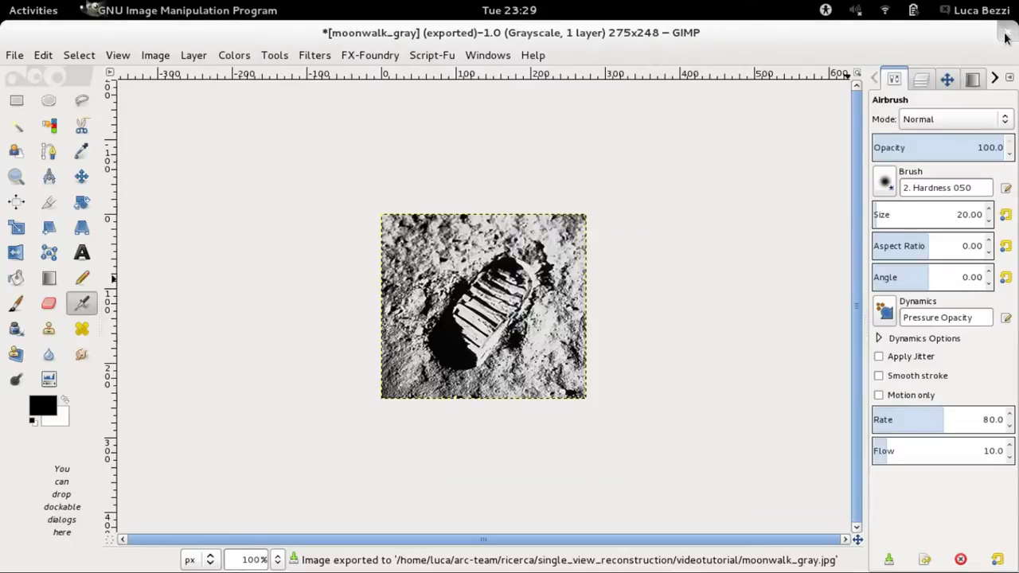
- Close the image without saving and quit GIMP
key("ctrl+w")
left_click(425, 422)
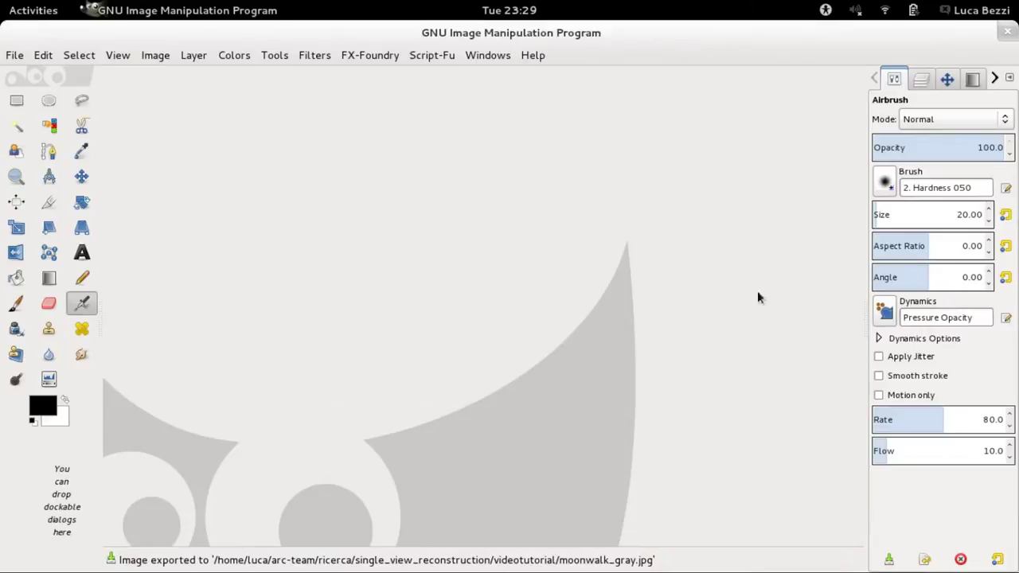
left_click(1007, 34)
- Launch Blender by searching 'blender' in the Activities overview
left_click(637, 359)
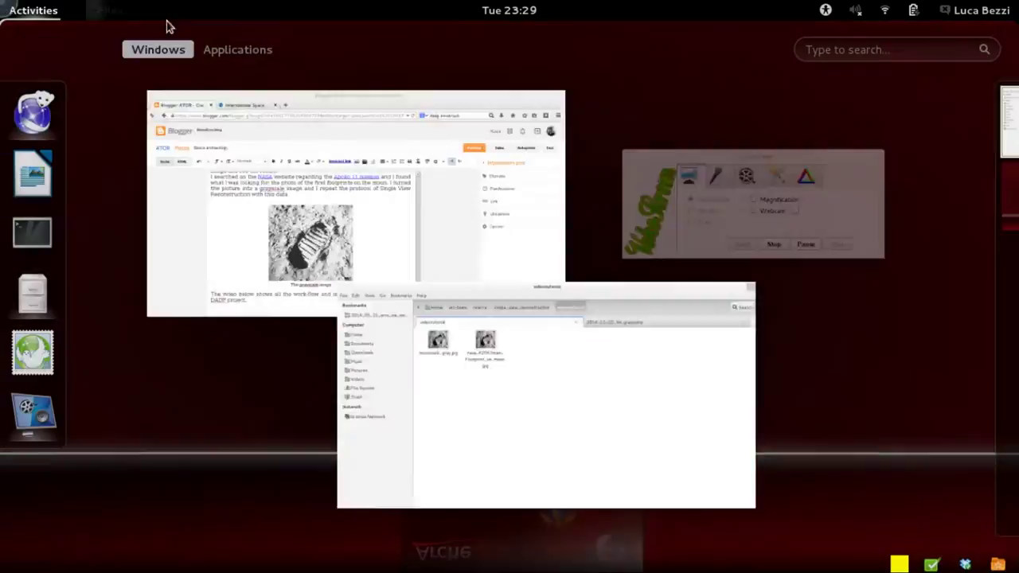
left_click(869, 50)
type("blender")
key("Return")
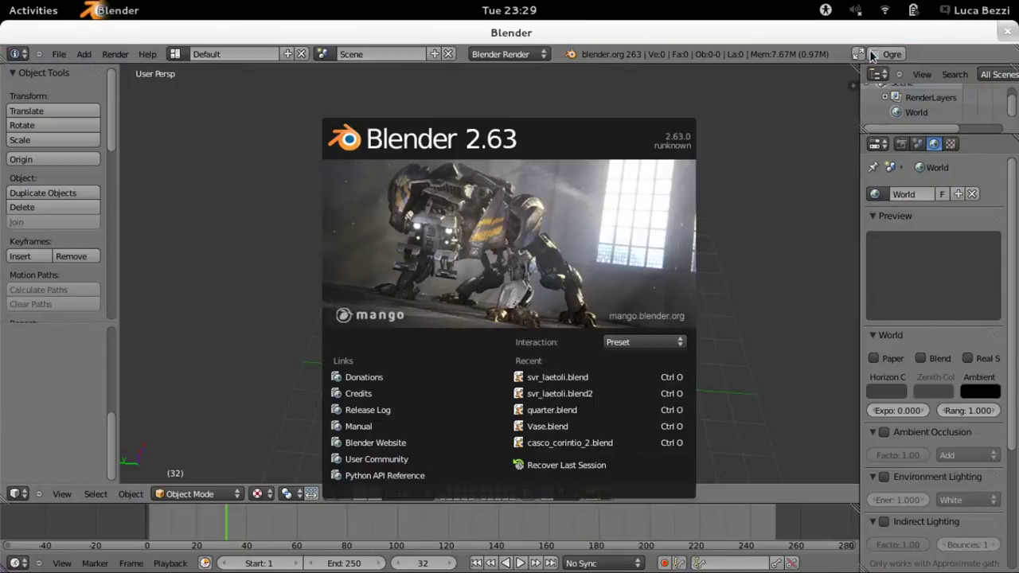
- Dismiss the splash and import moonwalk_gray.jpg from videotutorial using Images as Planes
left_click(543, 217)
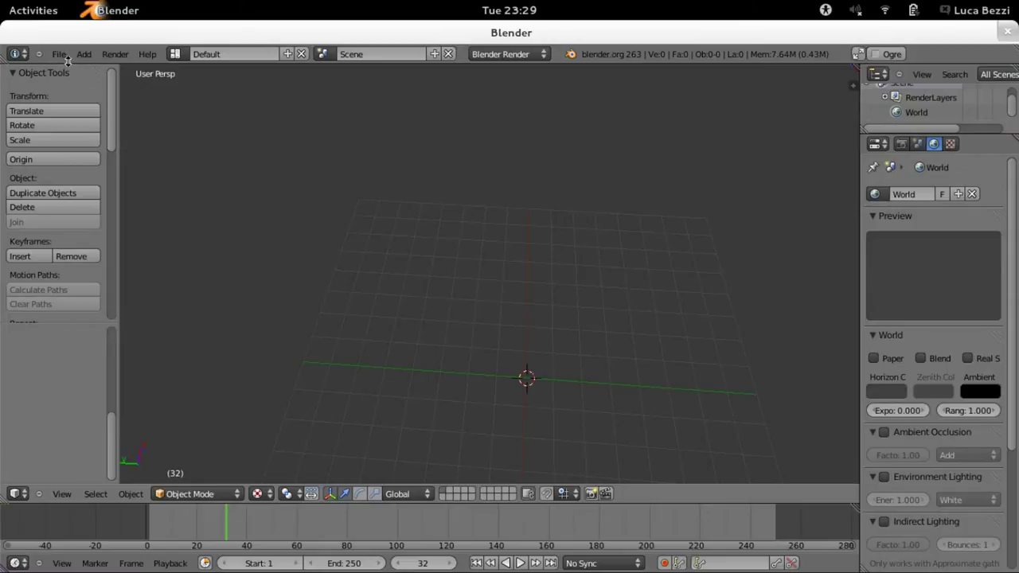
left_click(64, 57)
mouse_move(73, 281)
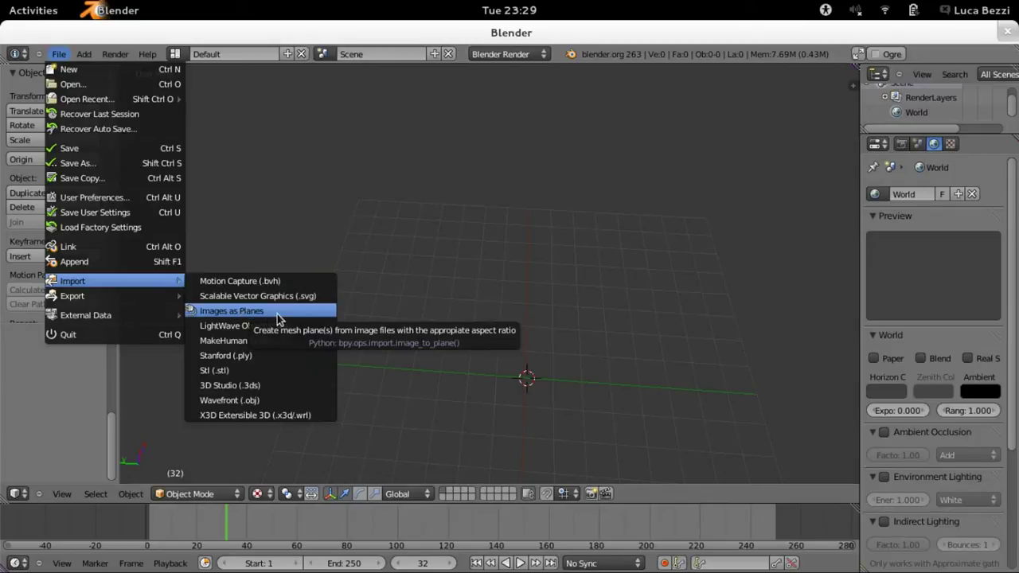
left_click(277, 314)
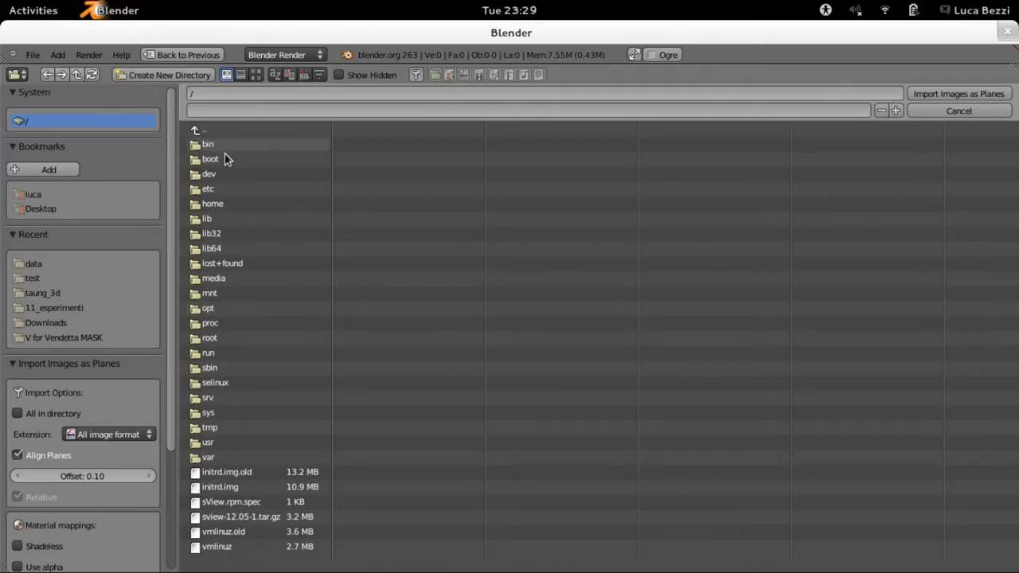
left_click(220, 204)
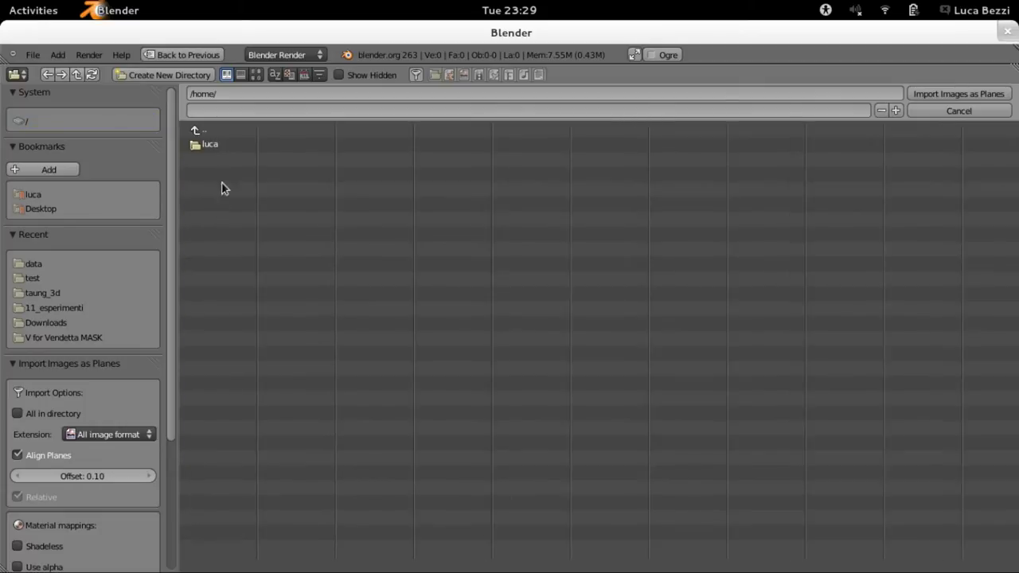
left_click(210, 145)
left_click(215, 173)
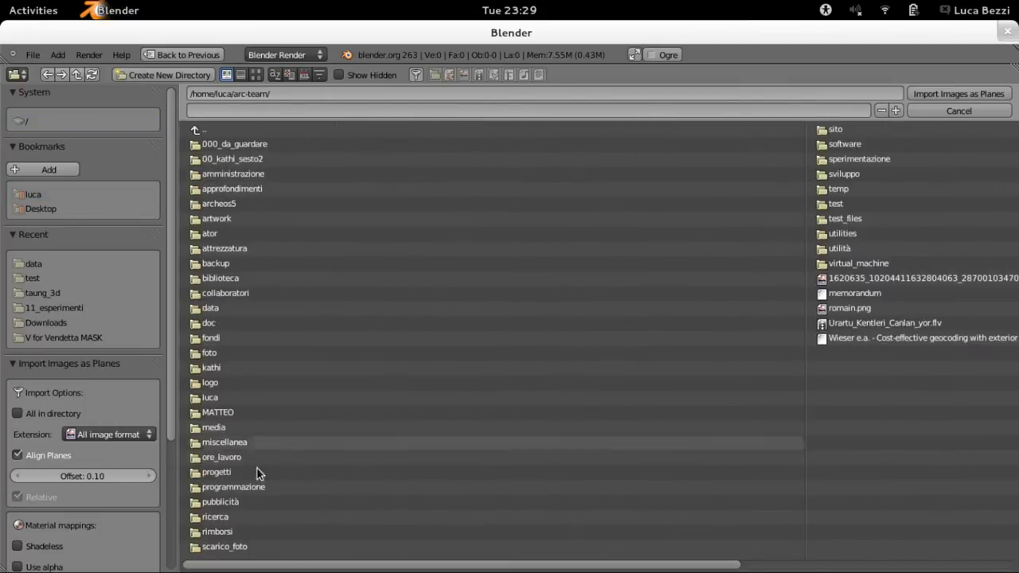
left_click(249, 518)
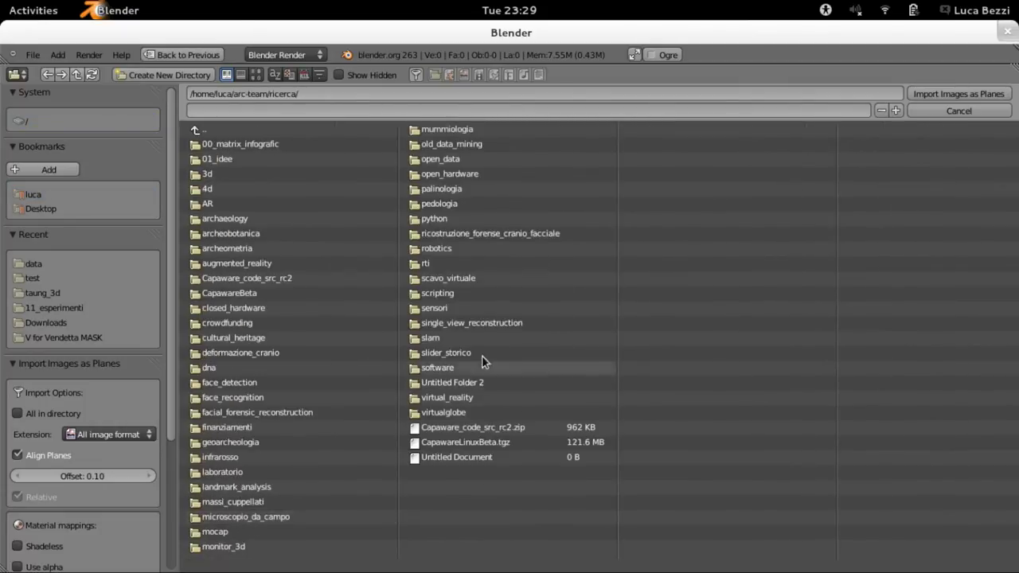
left_click(492, 325)
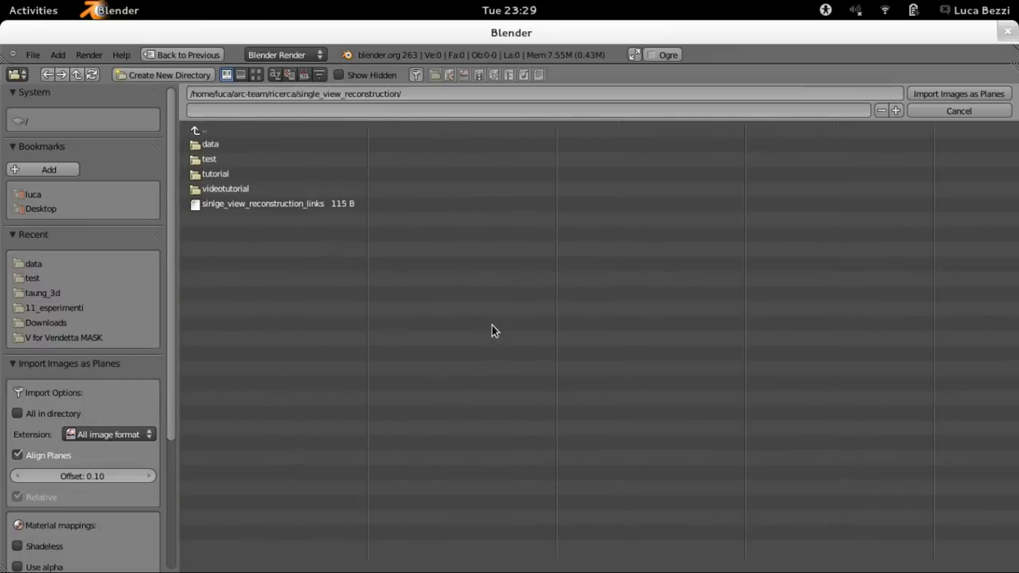
left_click(224, 190)
left_click(260, 147)
left_click(921, 93)
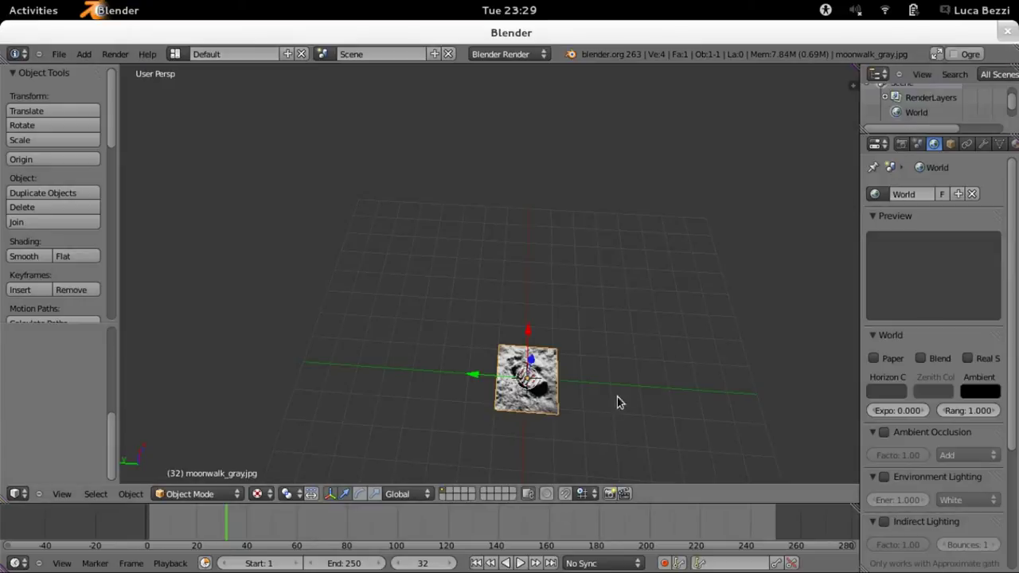
- Zoom and pan the 3D view so the footprint image plane fills it
scroll(514, 419, "up", 1)
middle_click_drag(549, 437, 534, 291, "shift")
scroll(533, 239, "up", 1)
scroll(557, 187, "up", 1)
middle_click_drag(561, 179, 548, 281, "shift")
scroll(548, 280, "up", 2)
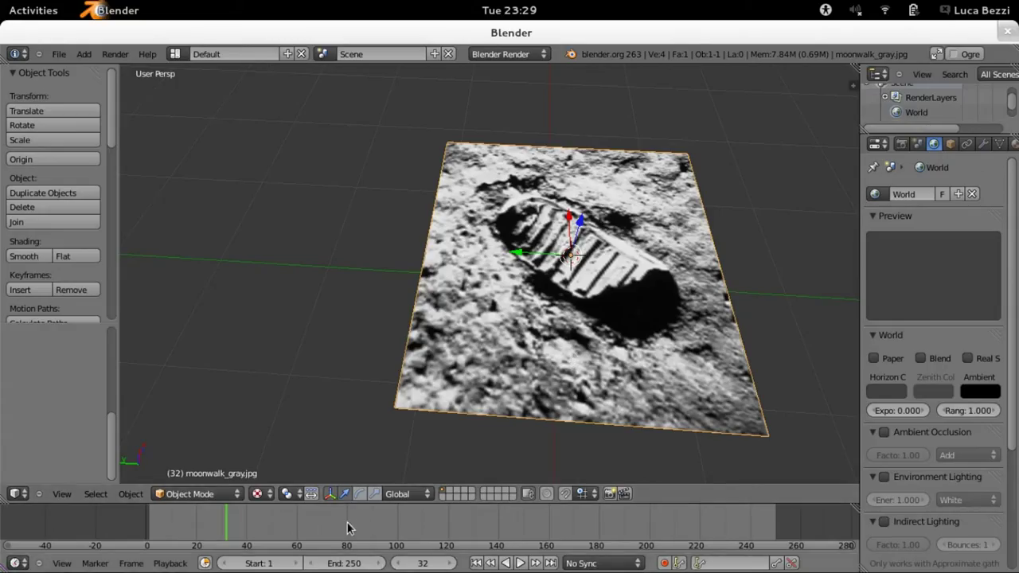
left_click(220, 494)
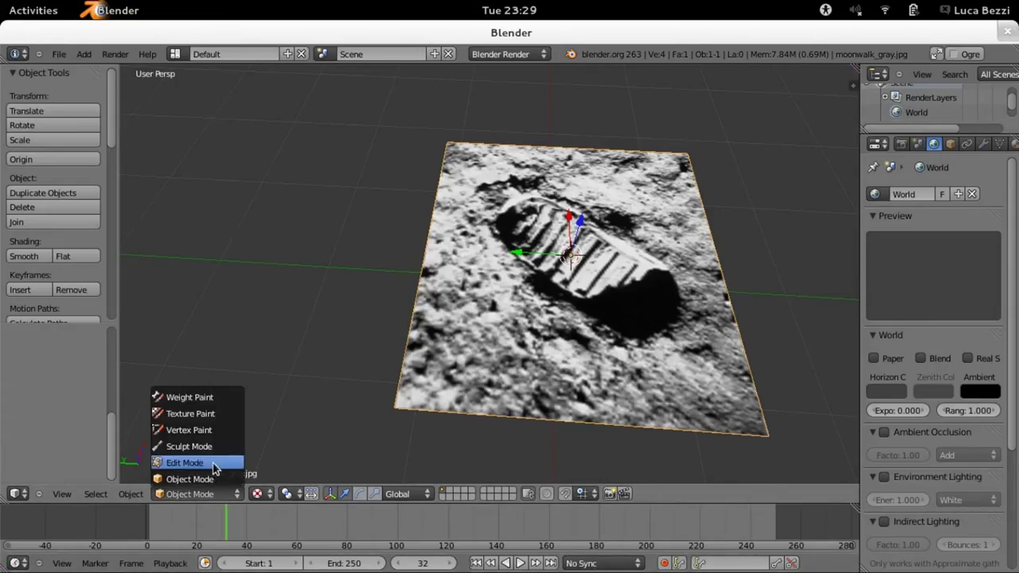
- In Edit Mode, run Subdivide seven times to turn the plane into a dense mesh
left_click(213, 469)
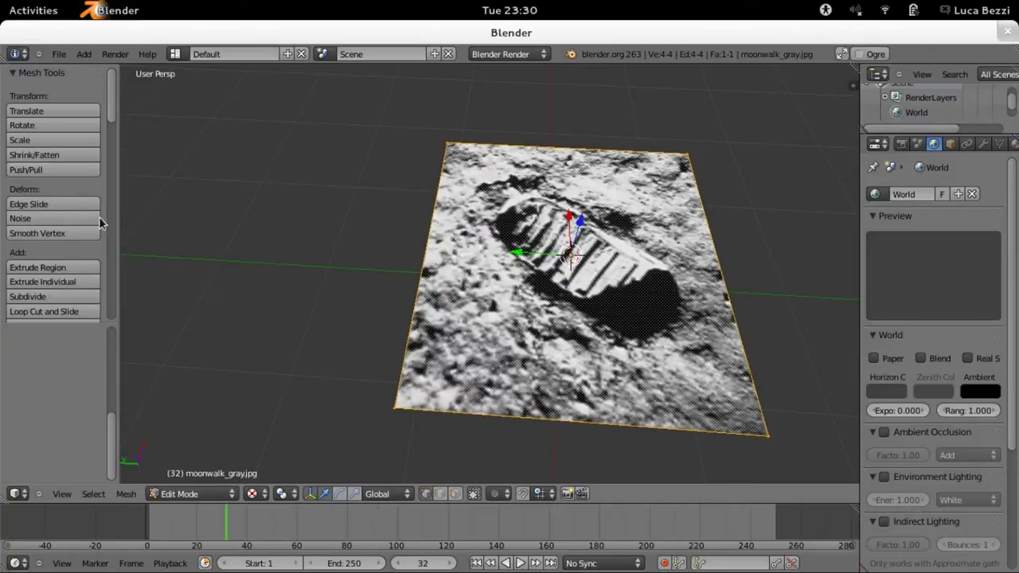
left_click_drag(114, 120, 113, 141)
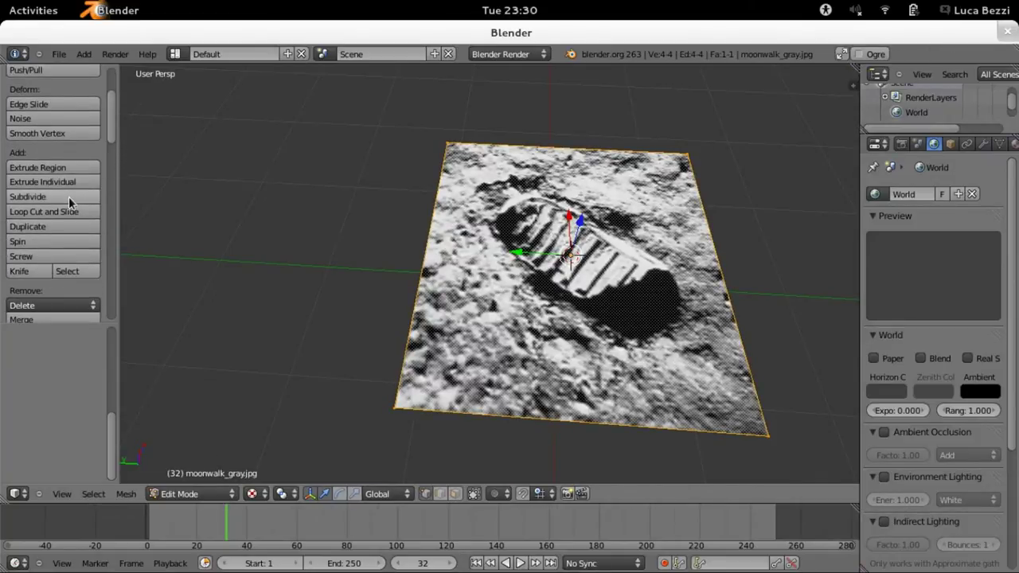
left_click(68, 197)
left_click(68, 196)
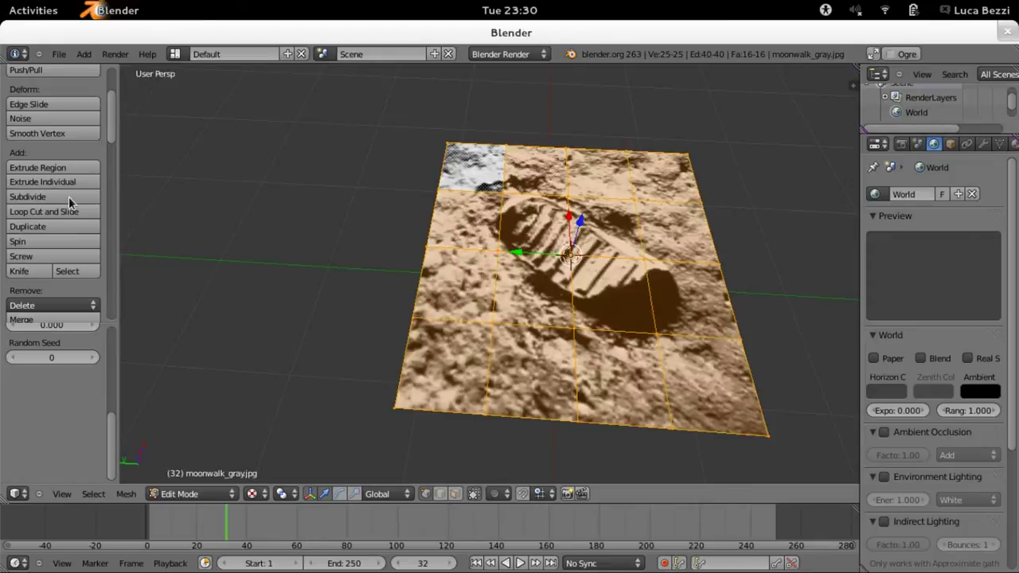
left_click(68, 196)
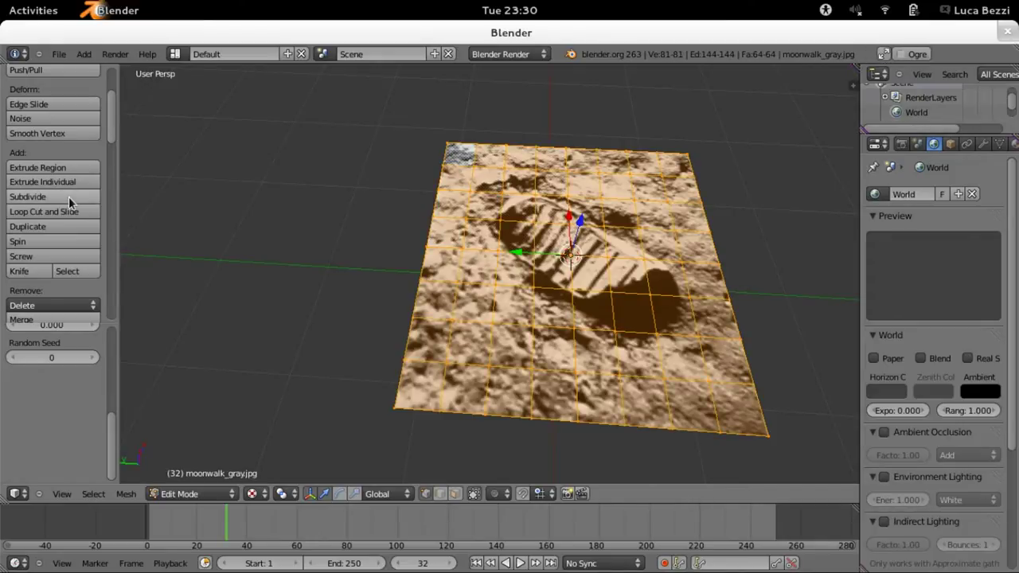
left_click(68, 196)
left_click(68, 196)
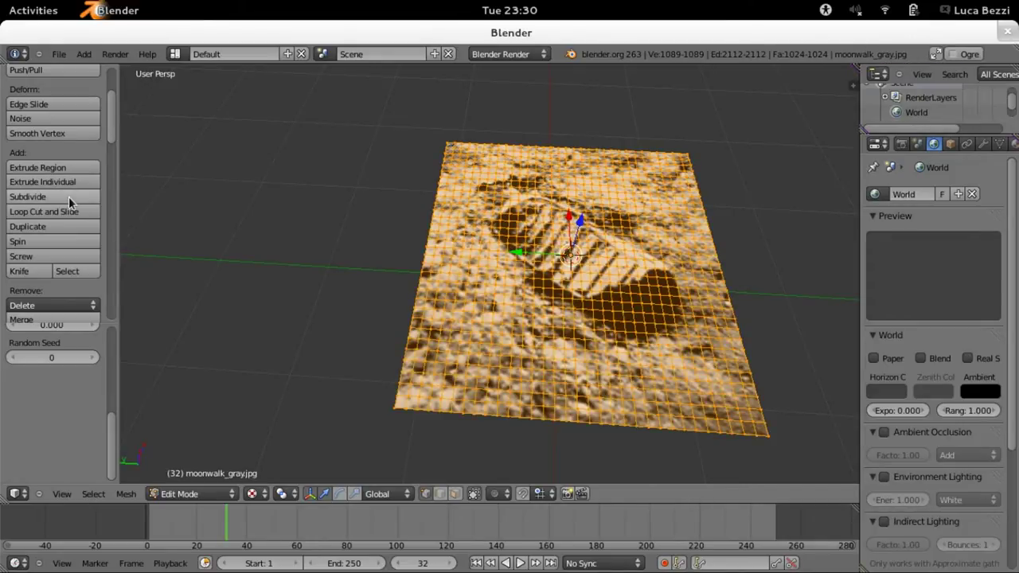
left_click(68, 197)
left_click(69, 197)
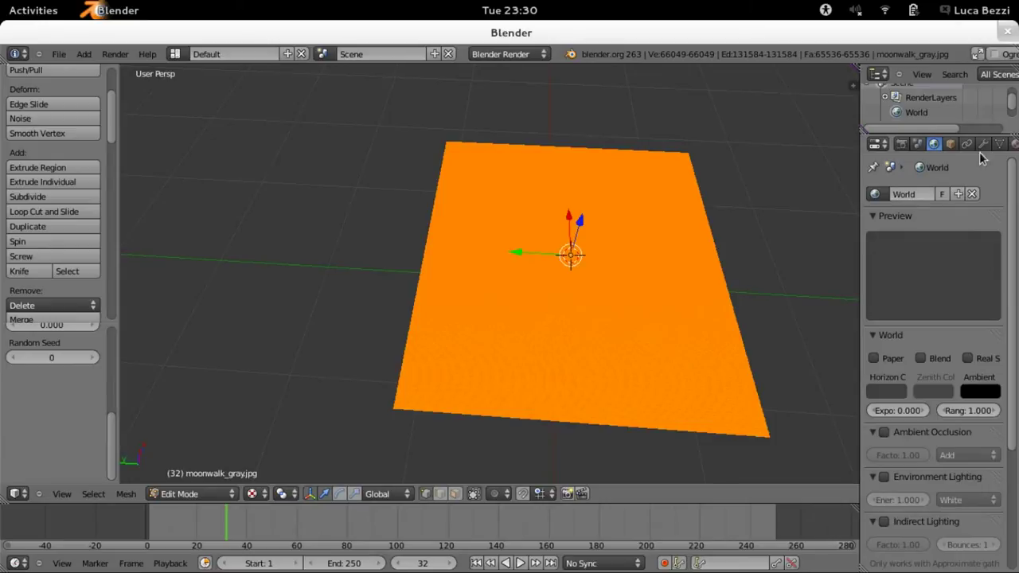
- Add a Displace modifier to the plane using the moonwalk_gray texture
left_click(984, 145)
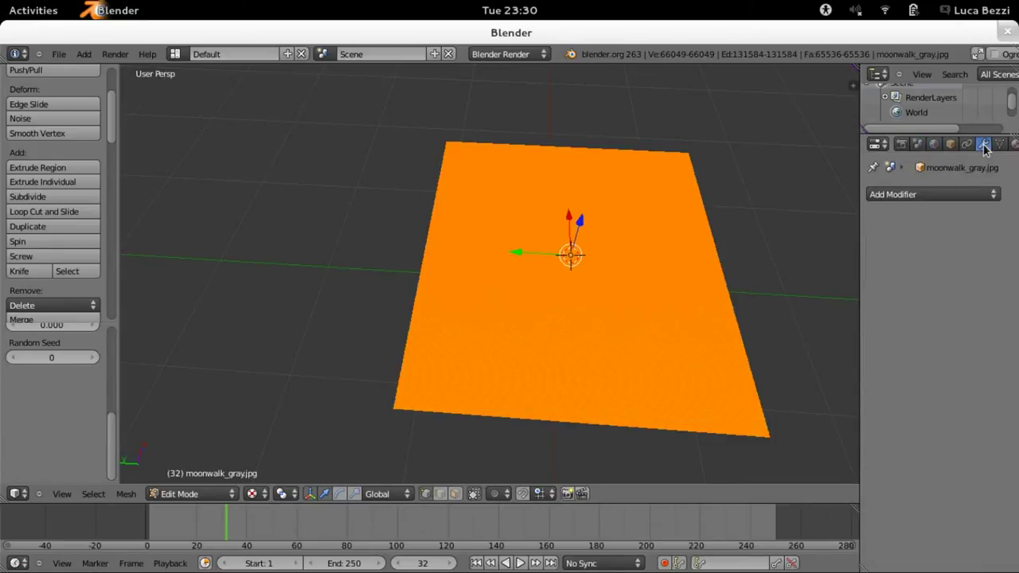
left_click(974, 196)
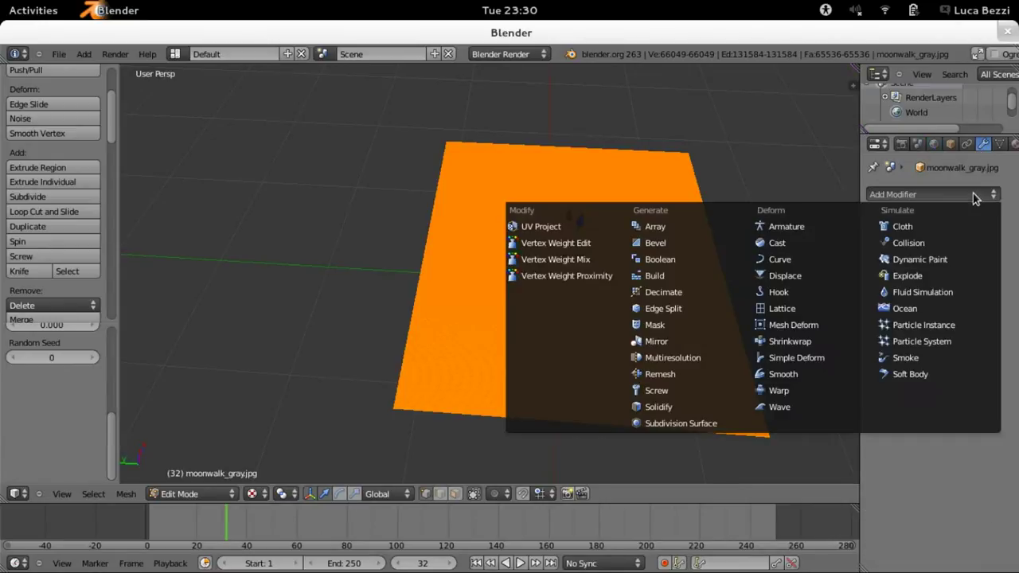
left_click(796, 275)
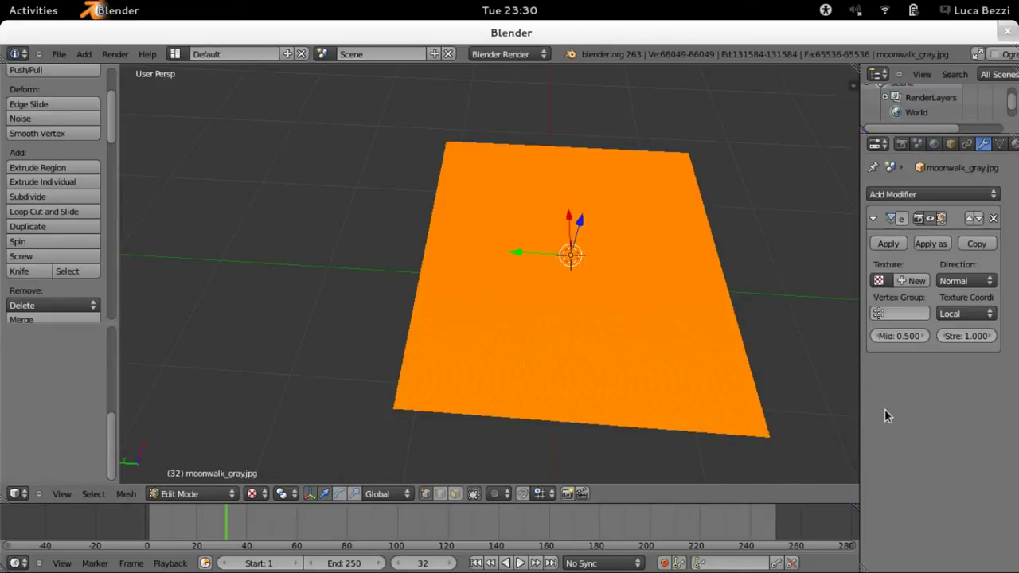
left_click(877, 280)
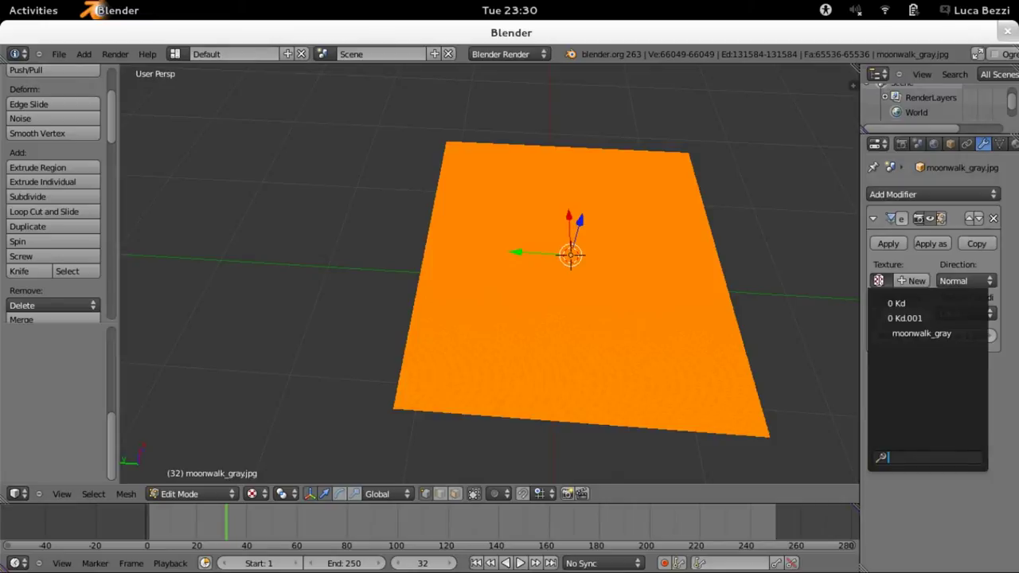
left_click(906, 335)
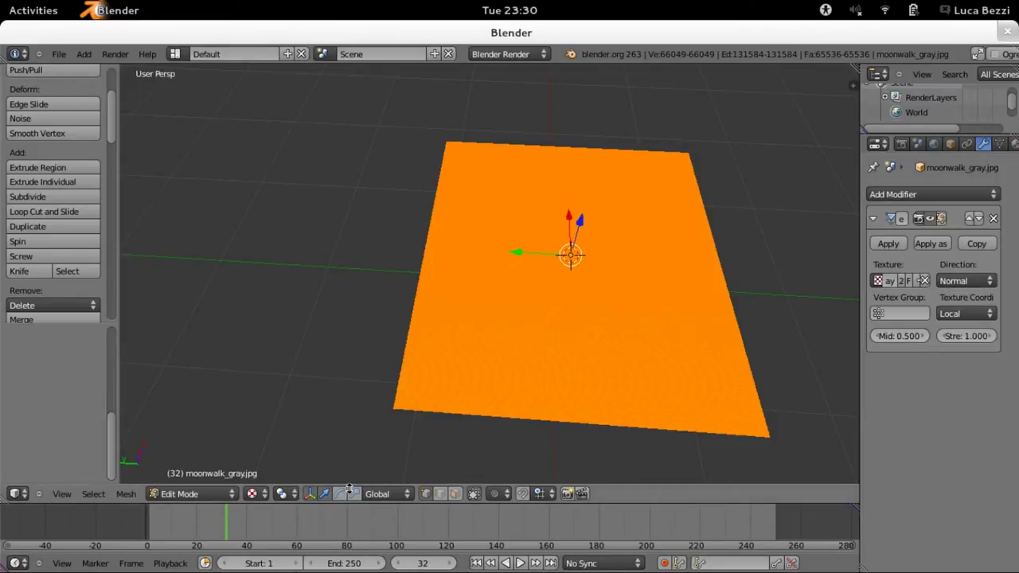
- Return to Object Mode and lower the displacement strength to about 0.02
left_click(191, 499)
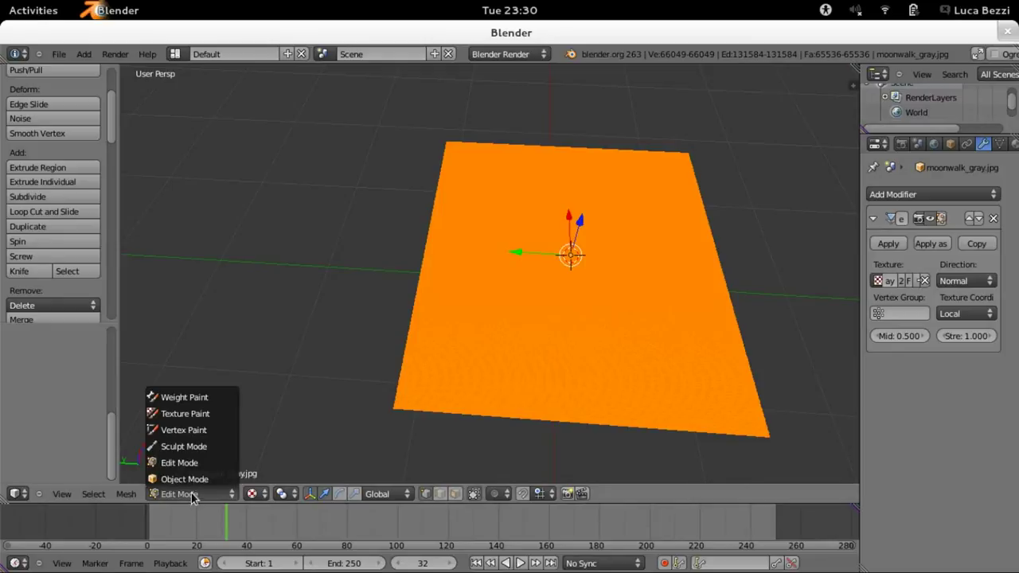
left_click(185, 479)
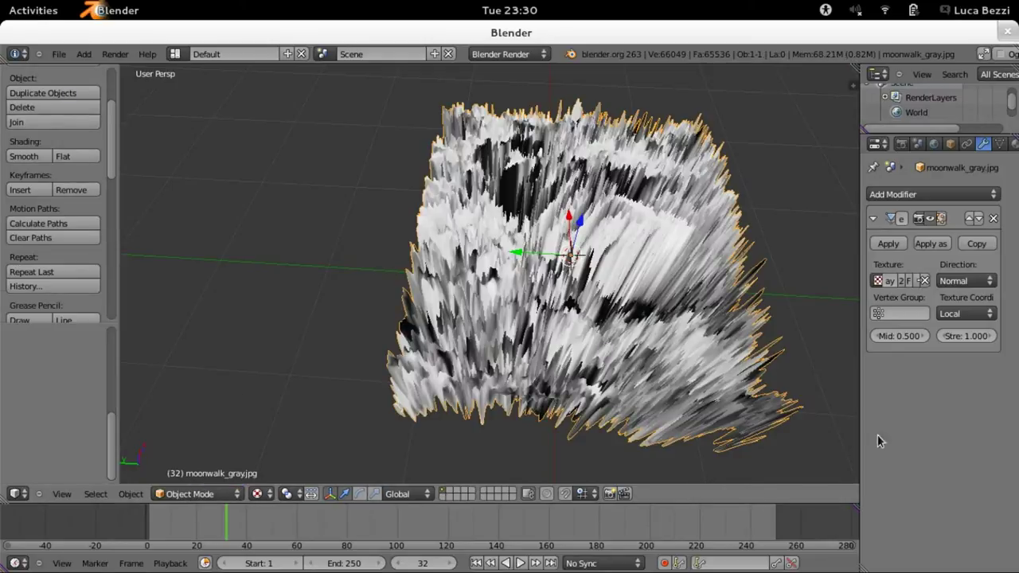
left_click_drag(987, 341, 949, 342)
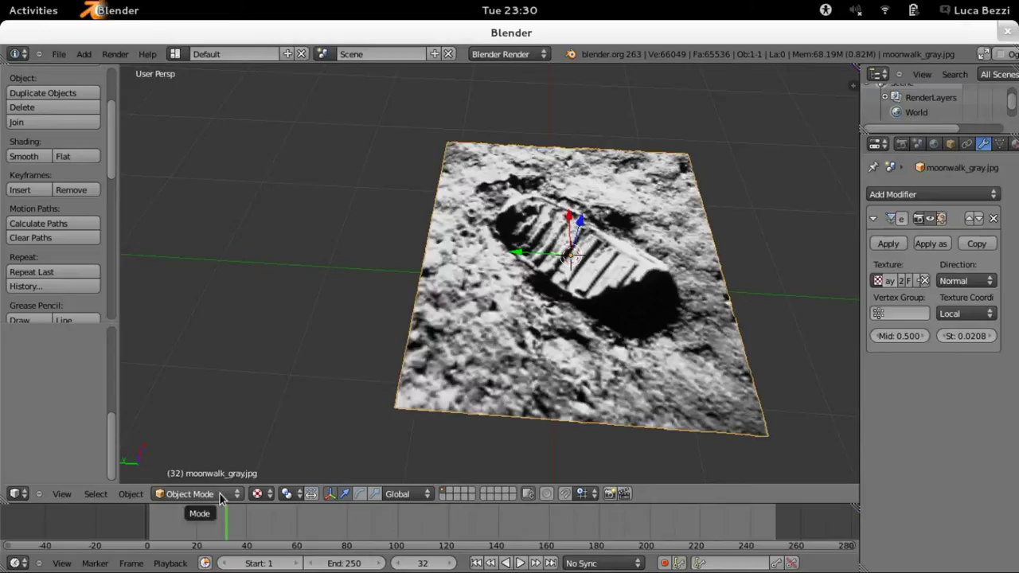
- Switch to Solid viewport shading and set the Displace strength to exactly 0.020
left_click(257, 493)
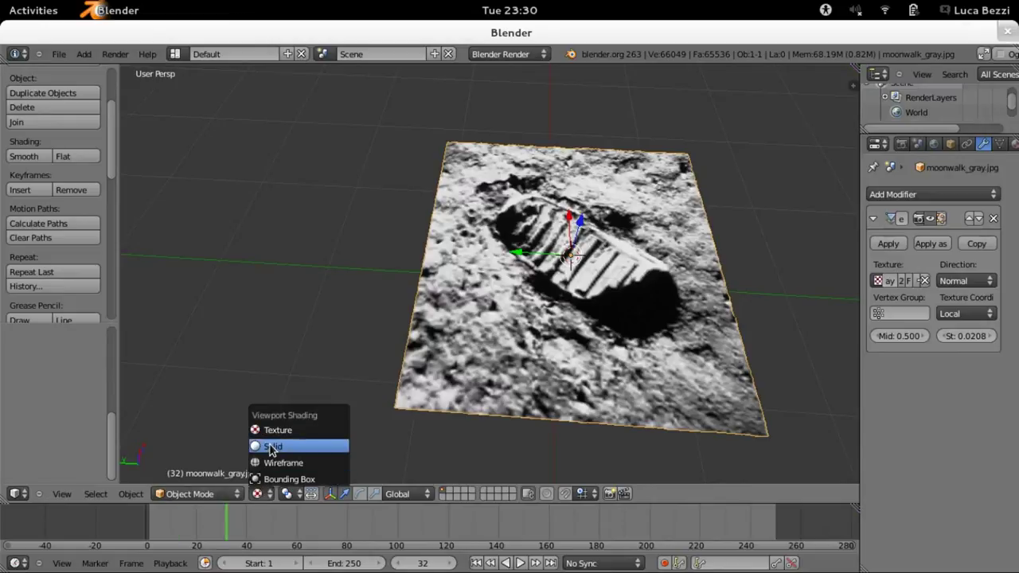
left_click(270, 447)
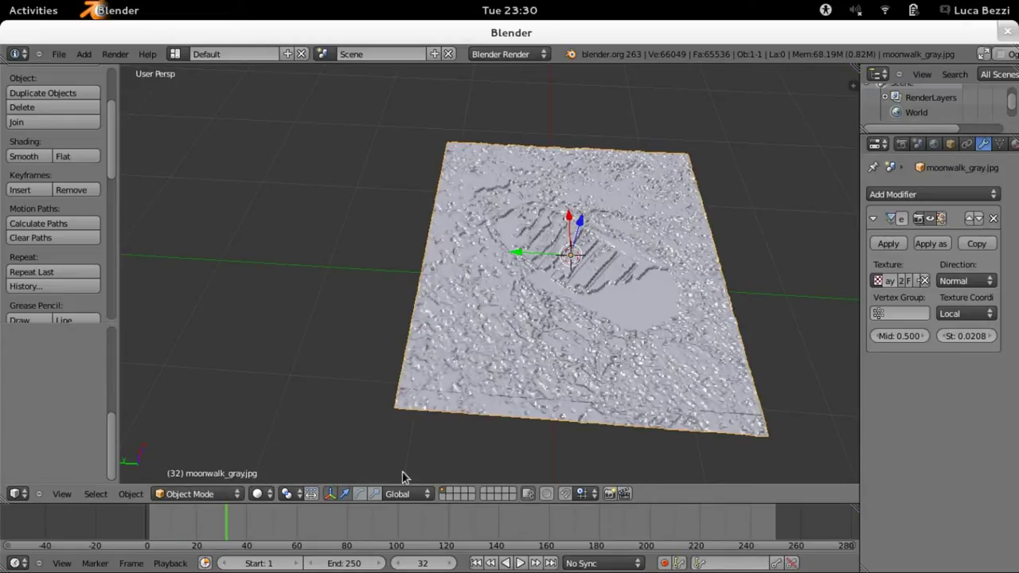
left_click_drag(985, 340, 972, 336)
left_click(973, 336)
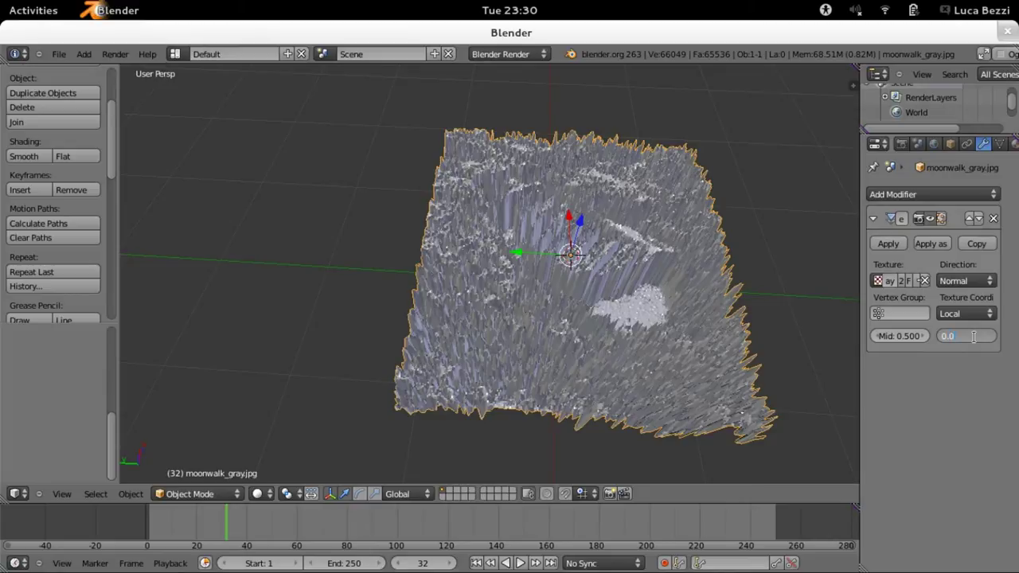
type("2")
key("Return")
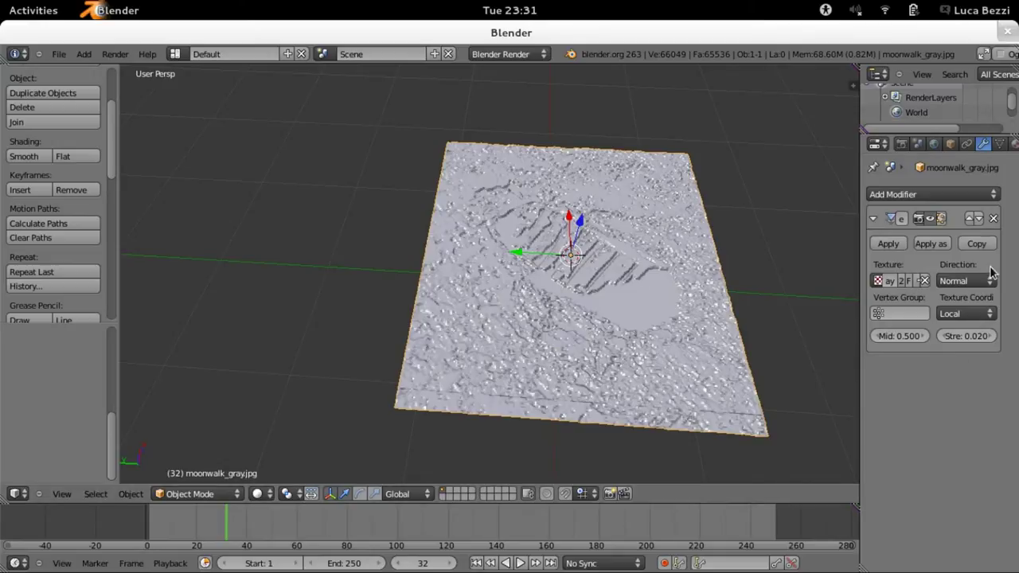
- Add a Smooth modifier to the relief with Repeat set to 3
left_click(960, 192)
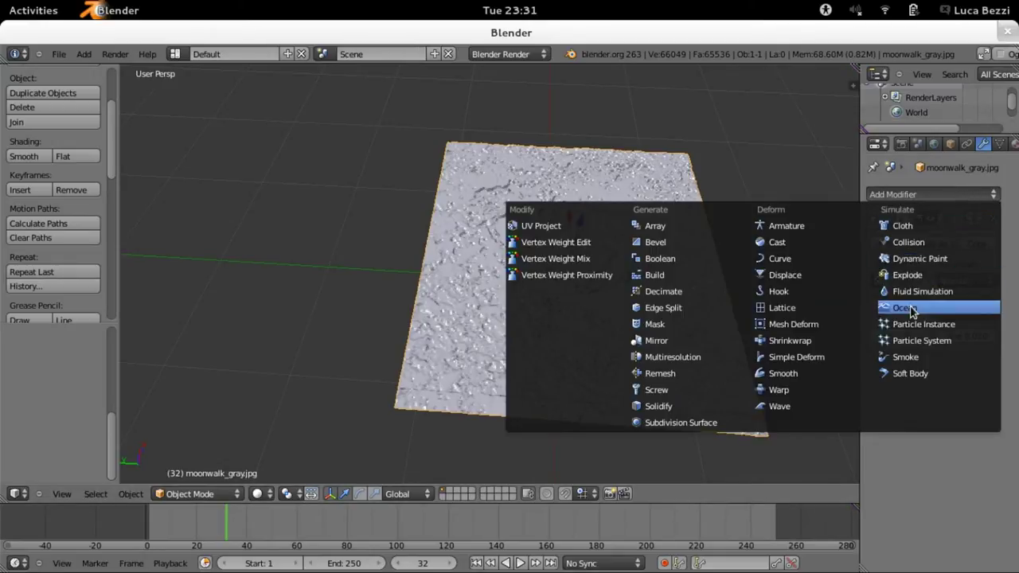
left_click(802, 374)
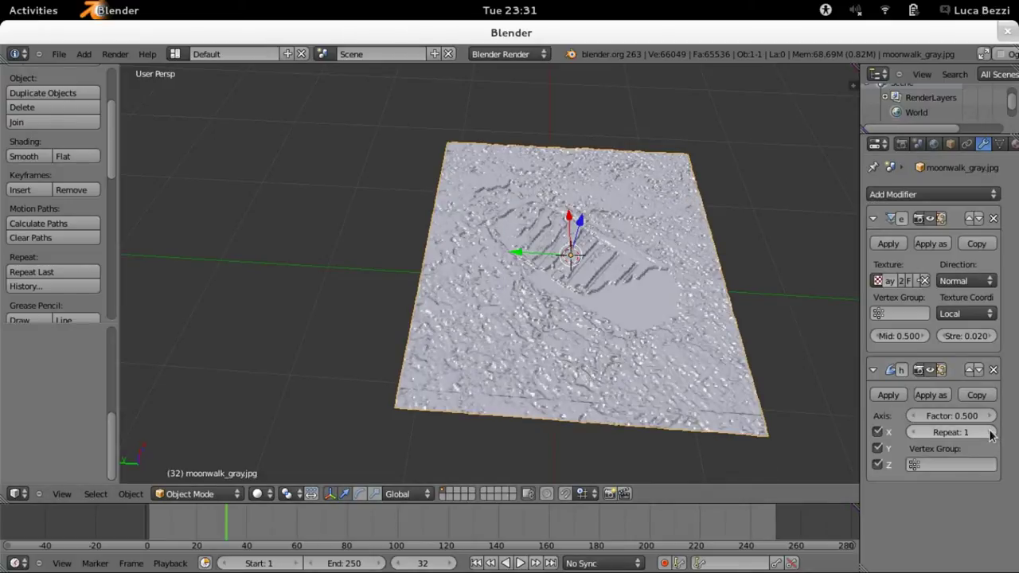
left_click(990, 432)
left_click(991, 432)
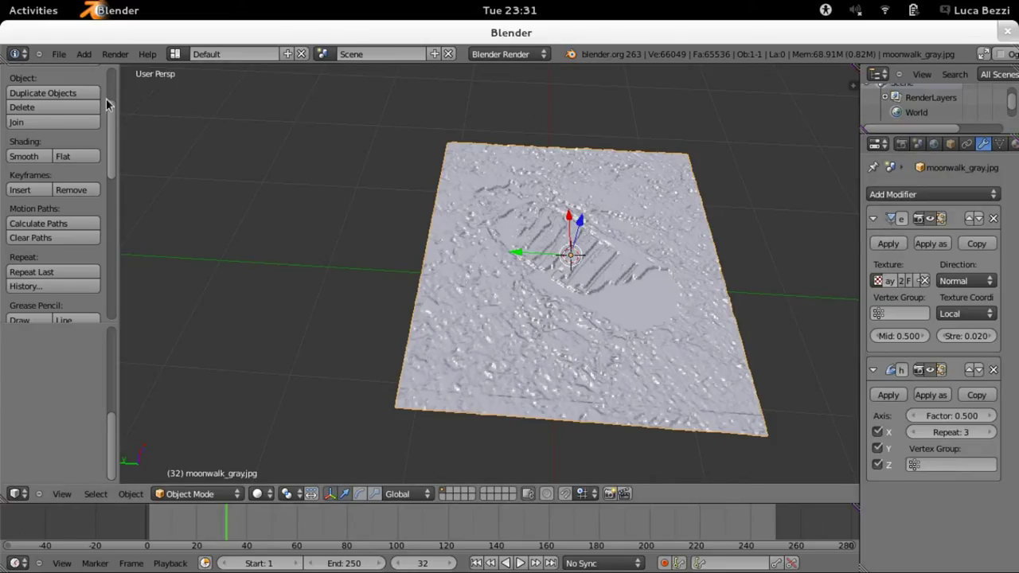
left_click(59, 54)
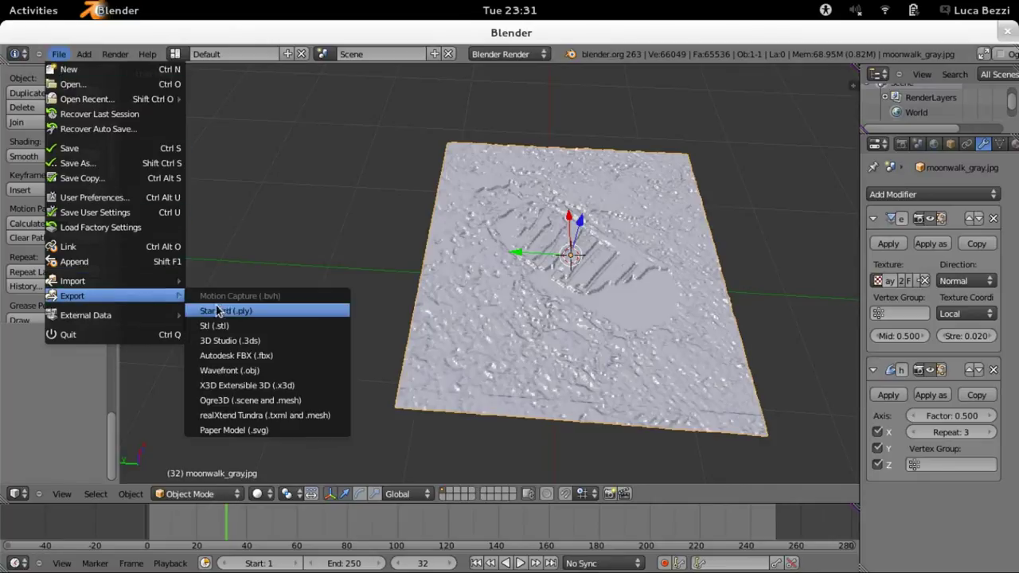
mouse_move(72, 296)
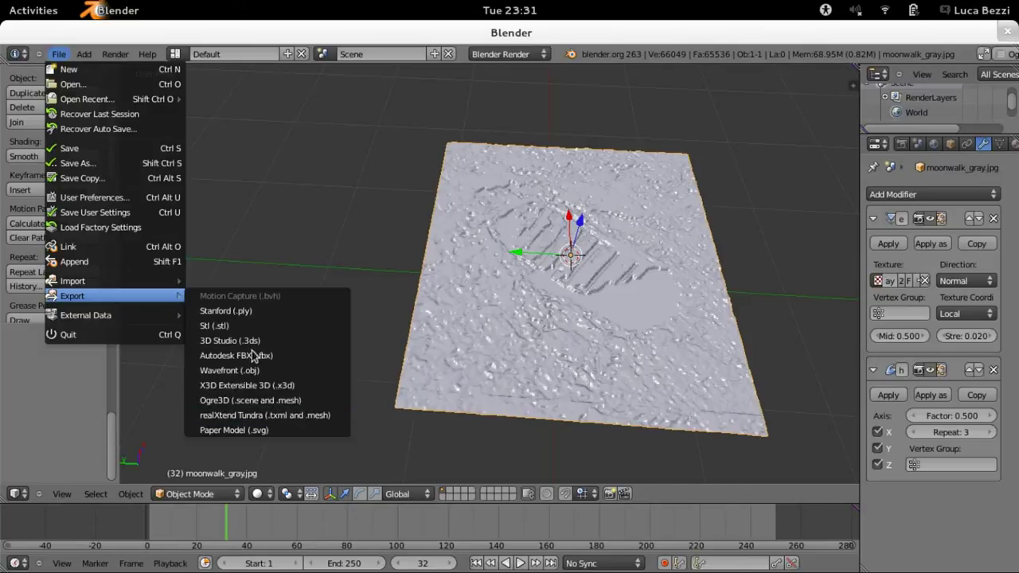
- Start an STL export and browse to the videotutorial folder as the destination
left_click(244, 329)
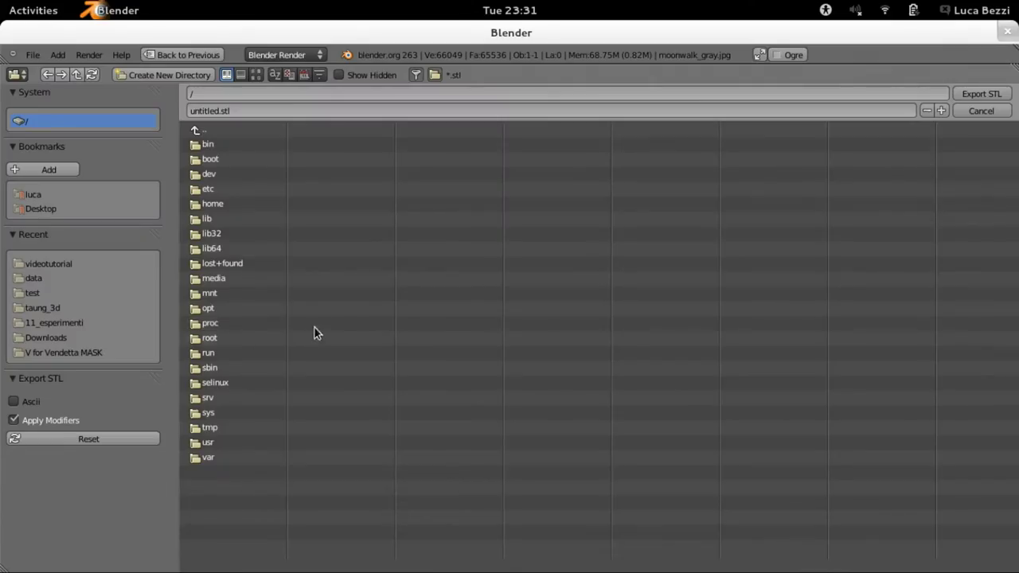
left_click(224, 205)
left_click(213, 146)
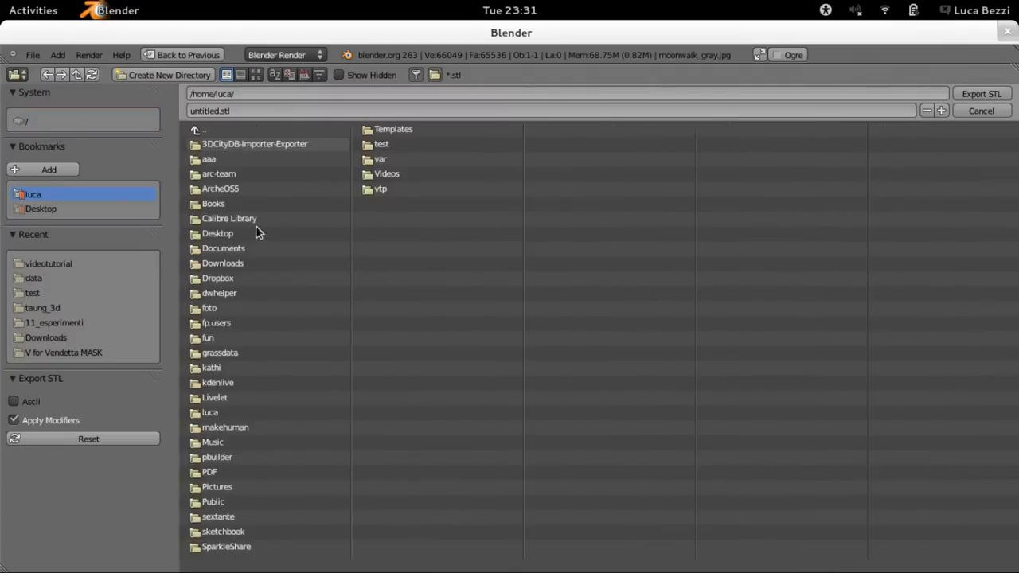
left_click(229, 177)
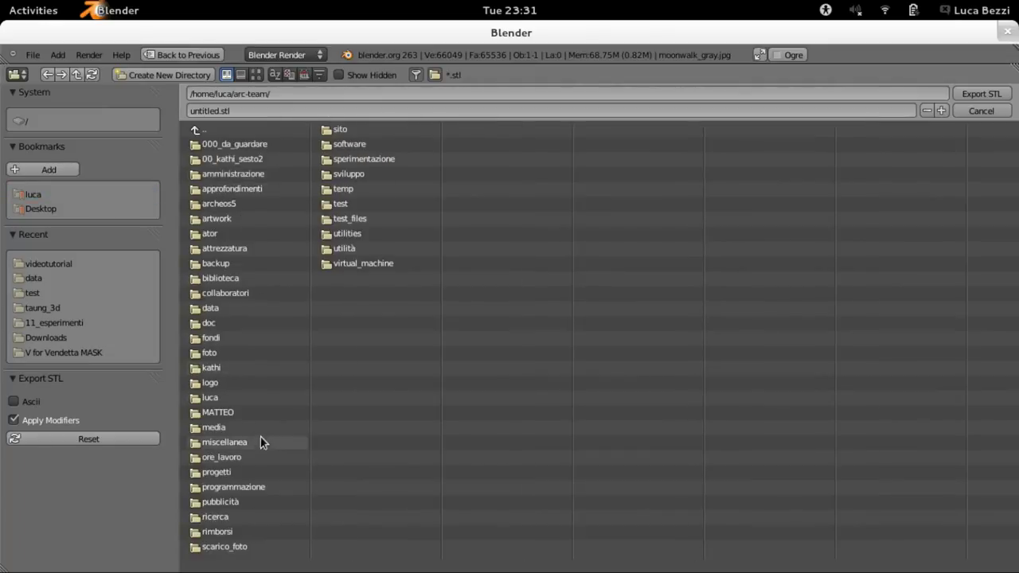
left_click(244, 515)
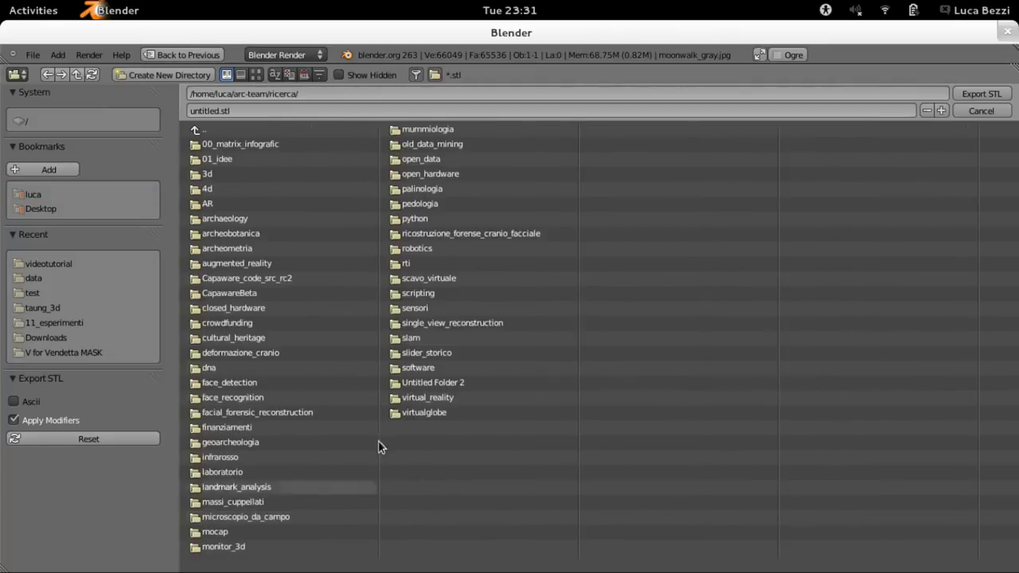
left_click(453, 321)
left_click(231, 189)
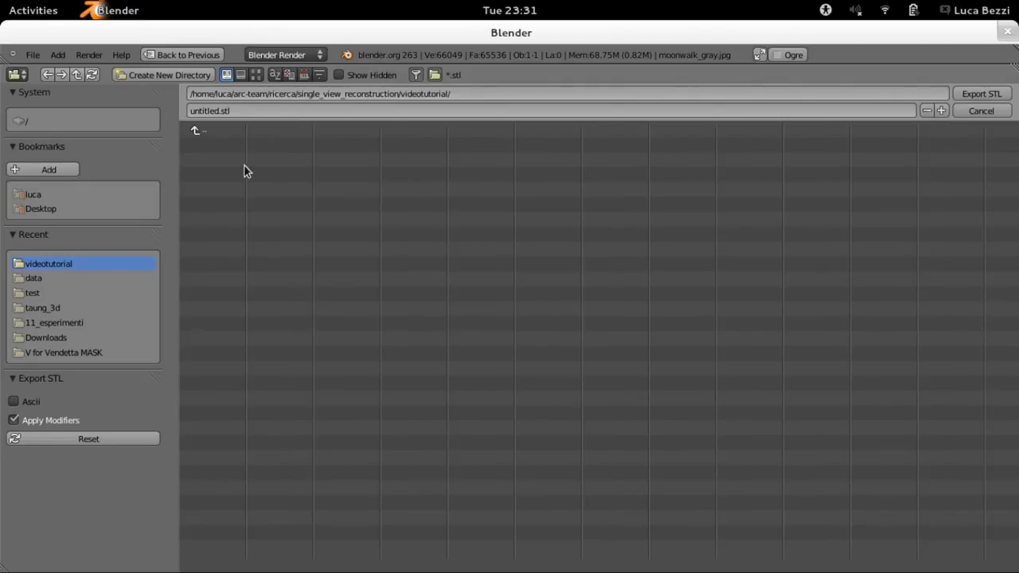
- Name the file moonwalk.stl, export it, and close Blender
left_click(205, 112)
left_click(205, 112)
key("BackSpace")
key("BackSpace")
key("BackSpace")
key("BackSpace")
key("BackSpace")
key("BackSpace")
key("BackSpace")
type("moonwalk")
left_click(980, 97)
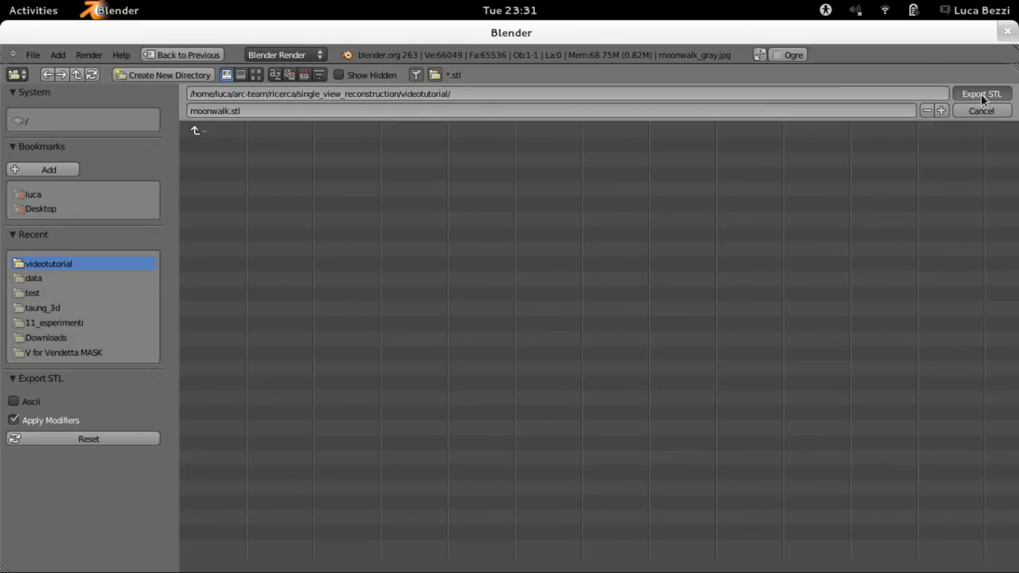
left_click(982, 95)
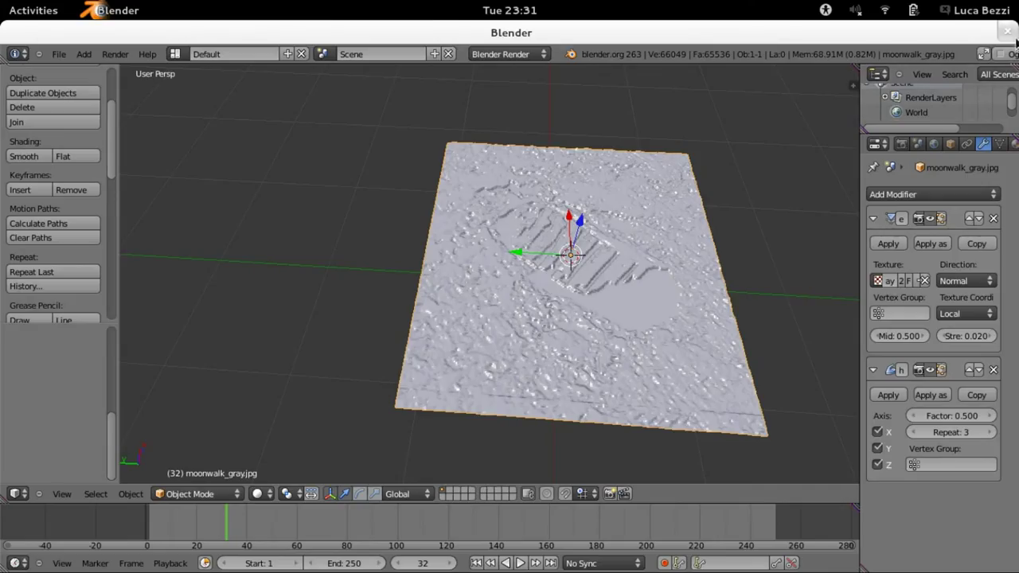
left_click(1008, 32)
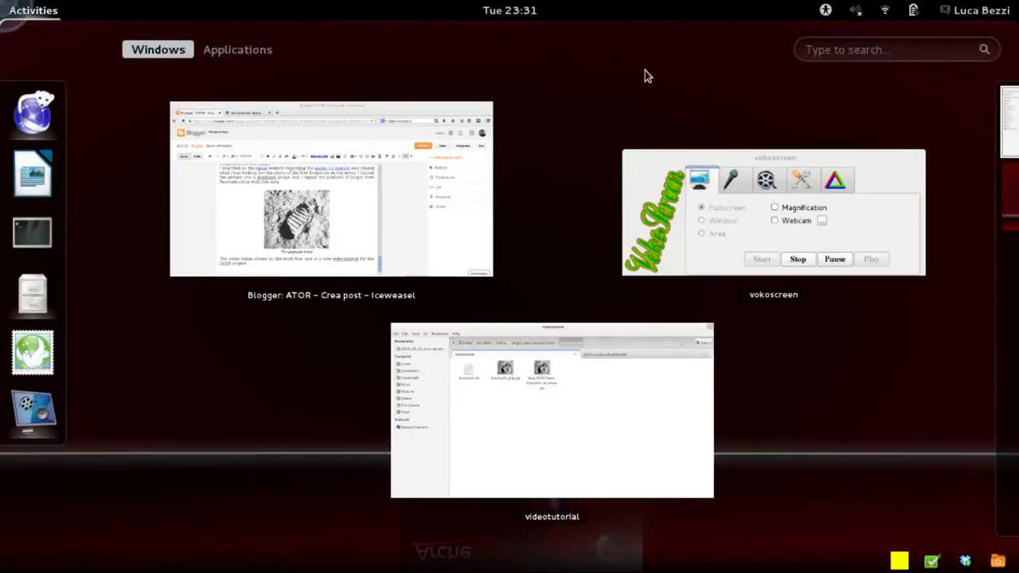
- Launch Cura 14.09 by searching 'cura' in GNOME Activities
type("cura")
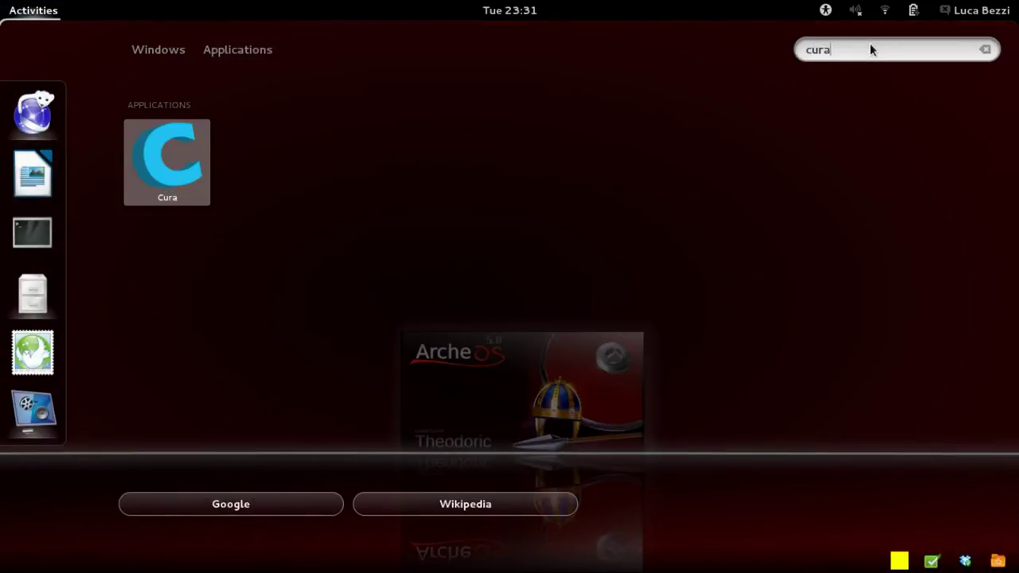
key("Return")
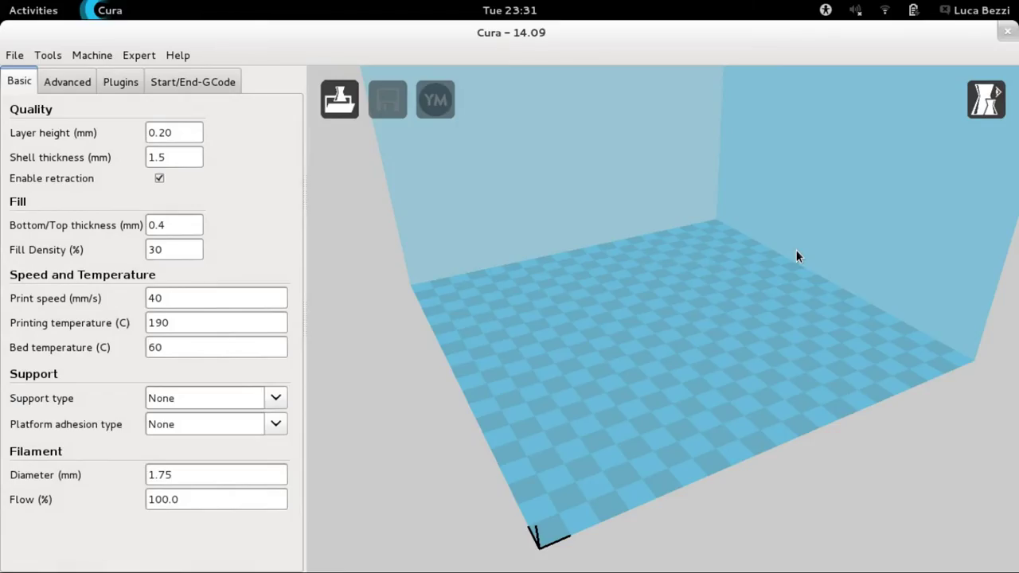
- Load moonwalk.stl from single_view_reconstruction/videotutorial onto Cura's build plate
left_click(349, 111)
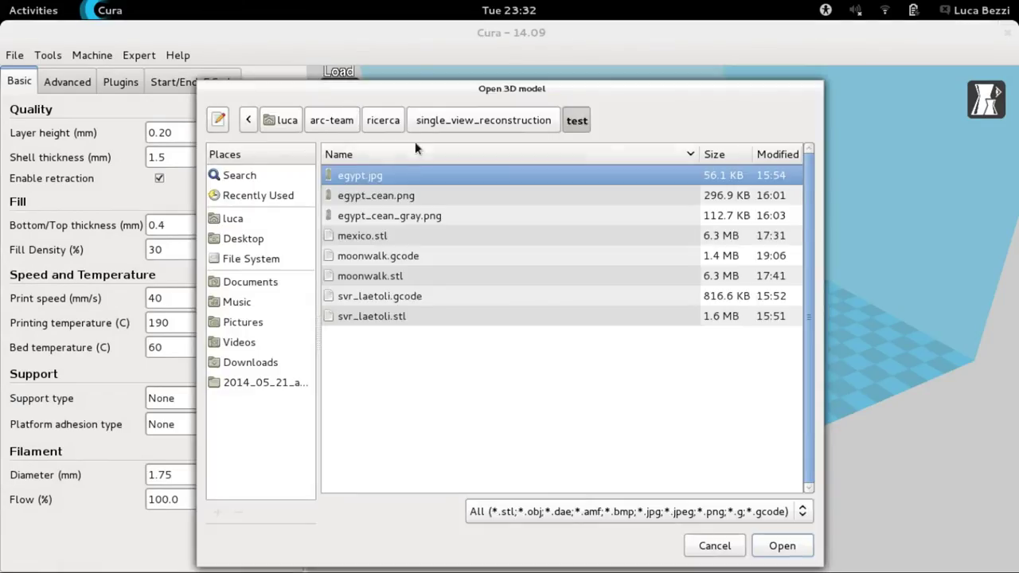
left_click(432, 121)
left_click(374, 235)
double_click(375, 236)
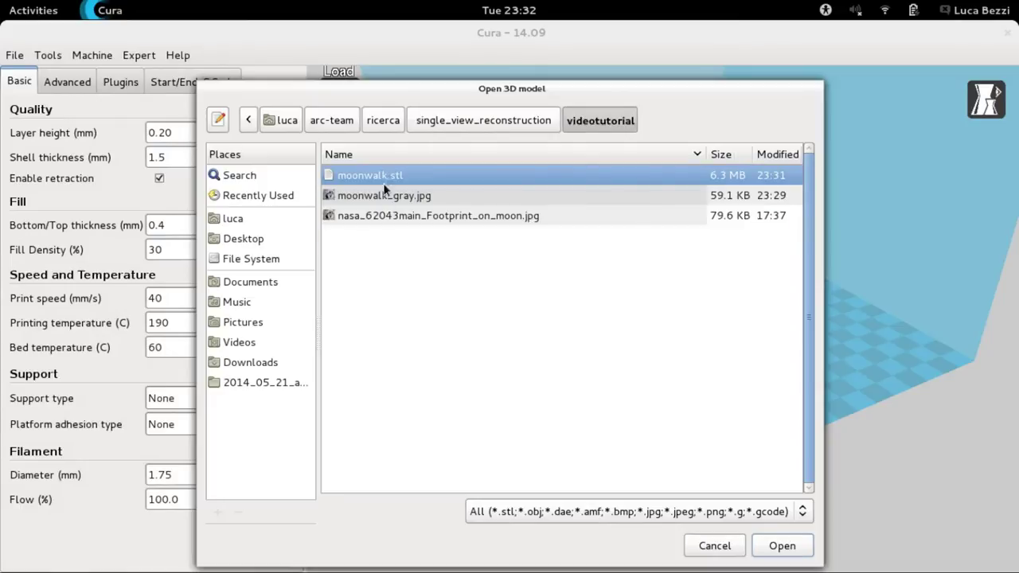
left_click(772, 547)
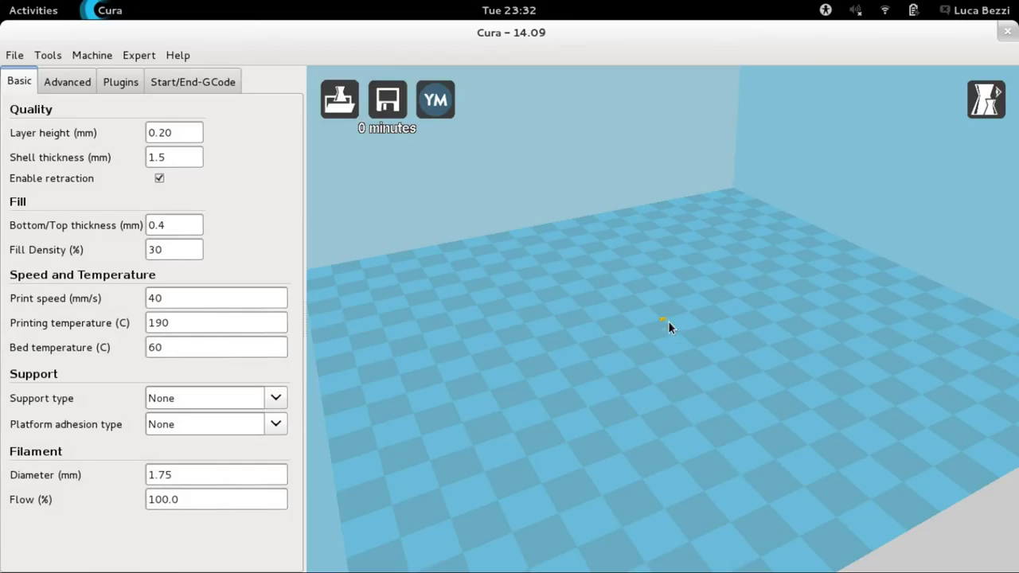
- Scale the footprint to 110.9 × 100.0 × 0.9 mm, giving a 20-minute, 0.73 m, 2 g print
left_click(661, 318)
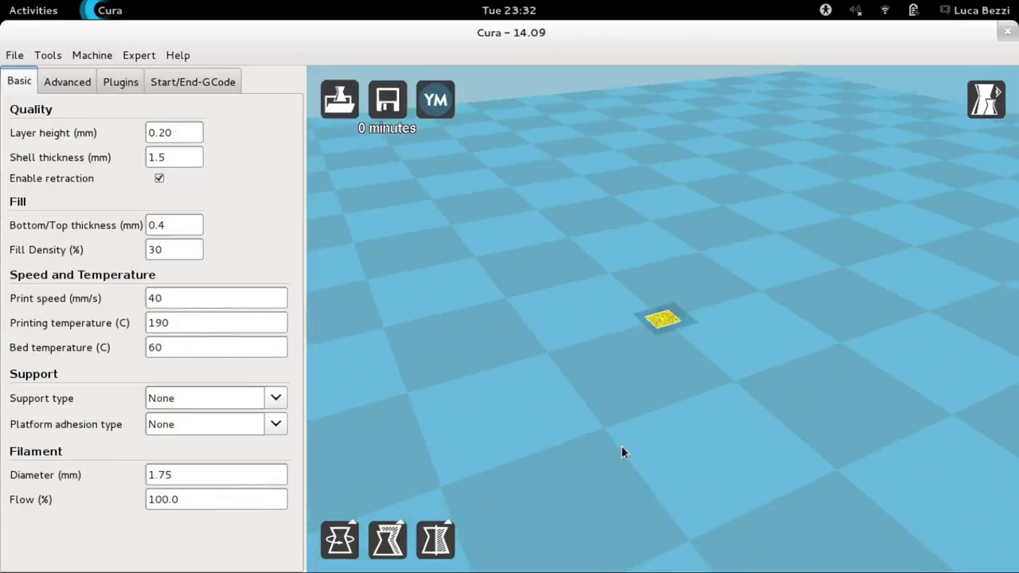
left_click(387, 540)
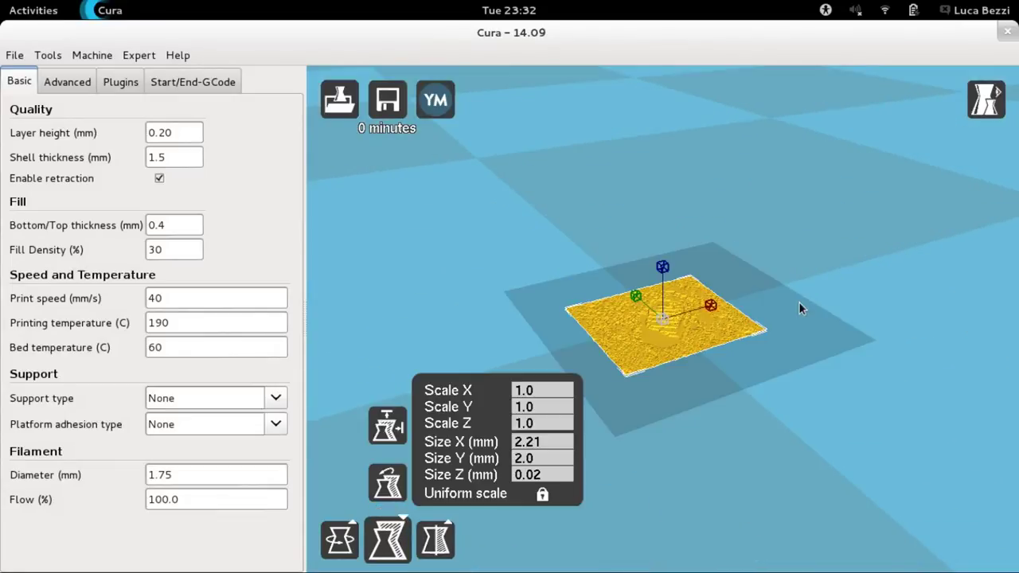
left_click_drag(711, 311, 853, 227)
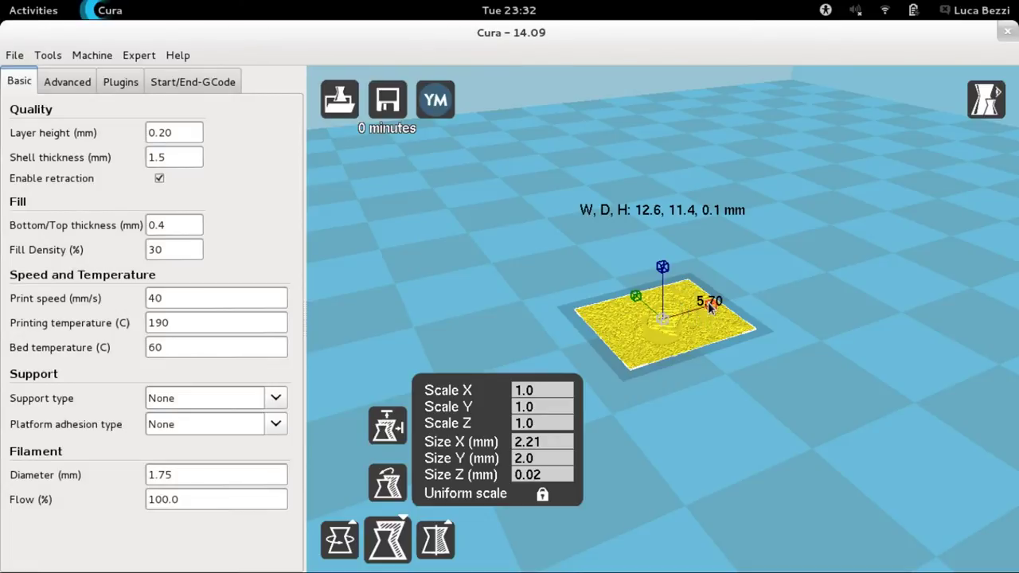
left_click_drag(711, 309, 857, 264)
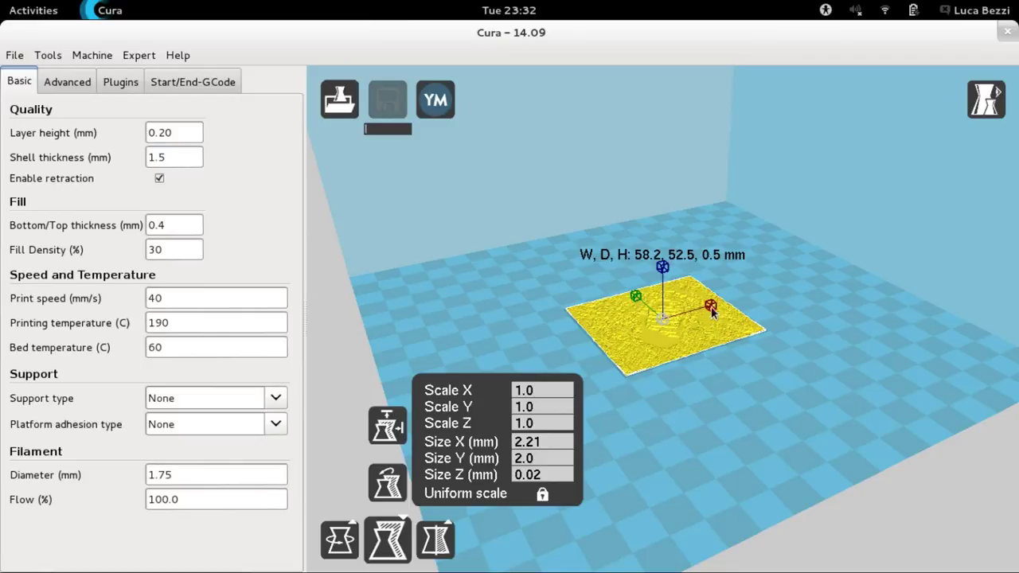
mouse_move(712, 312)
left_mouse_down()
mouse_move(759, 295)
mouse_move(750, 297)
left_mouse_up()
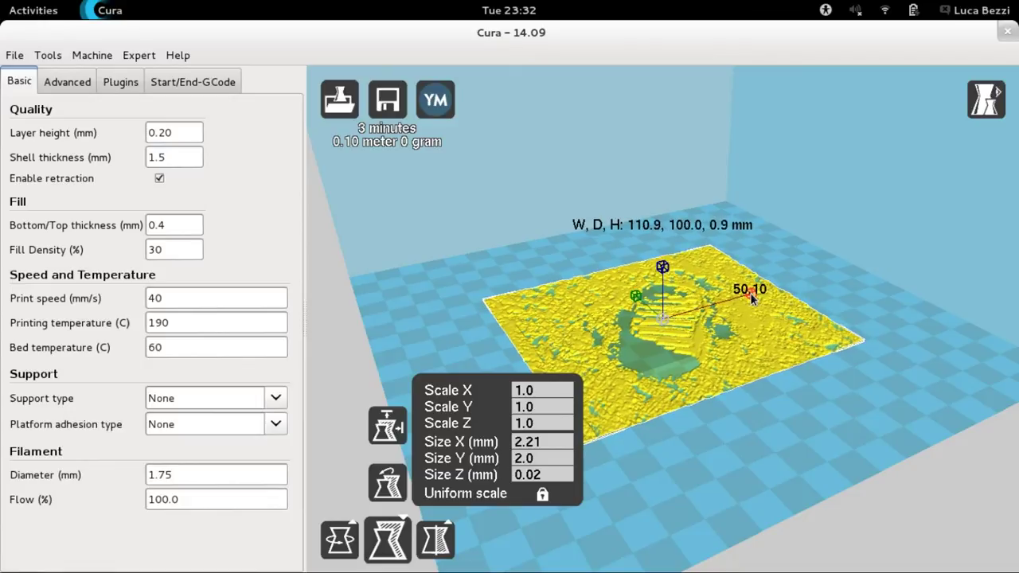
scroll(836, 309, "down", 3)
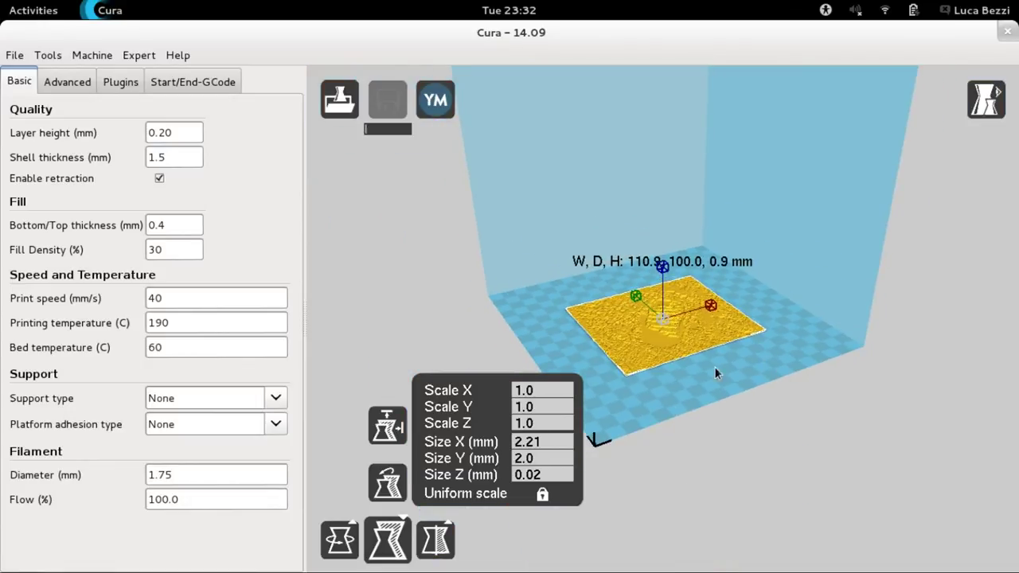
left_click(779, 449)
scroll(700, 314, "up", 2)
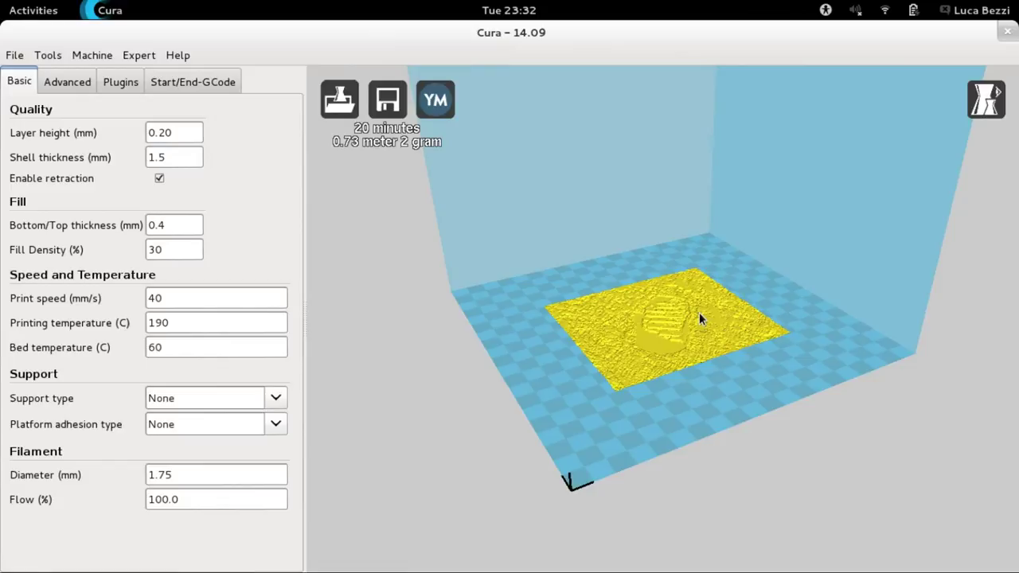
scroll(699, 312, "up", 2)
scroll(699, 312, "up", 2)
scroll(698, 315, "up", 1)
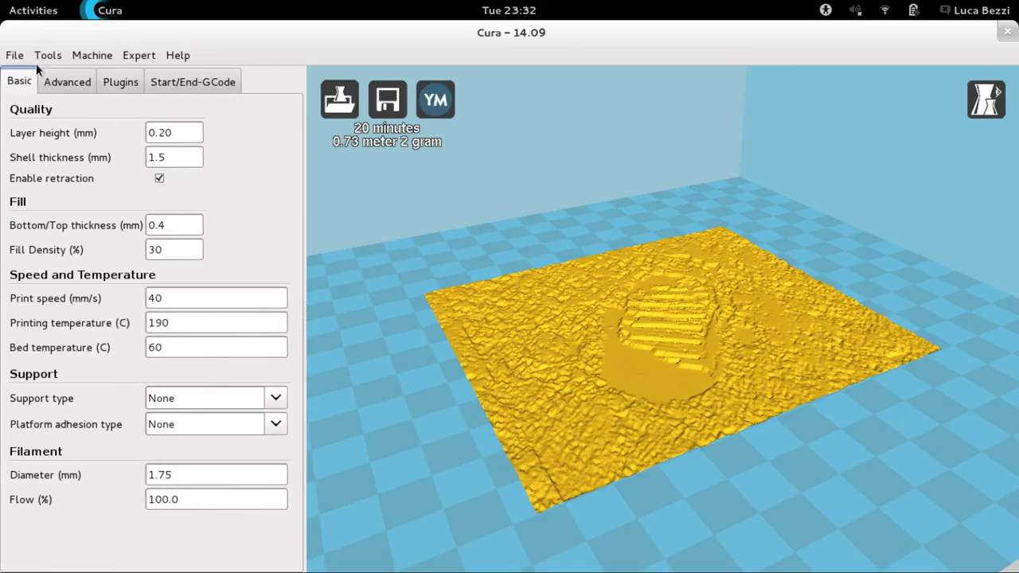
- Save the G-code toolpath as moonwalk.gcode in the videotutorial folder
left_click(16, 57)
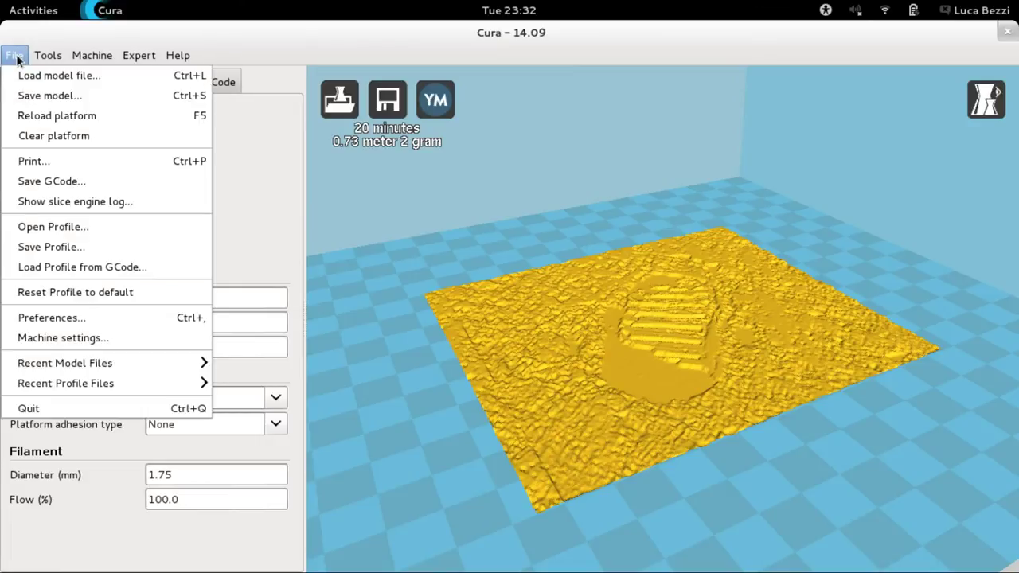
left_click(31, 182)
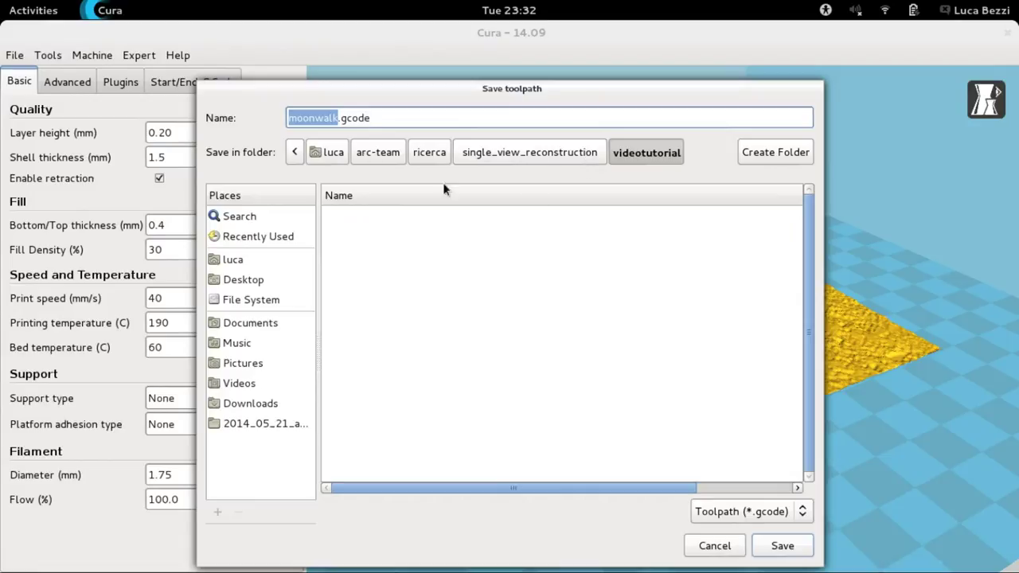
left_click(782, 545)
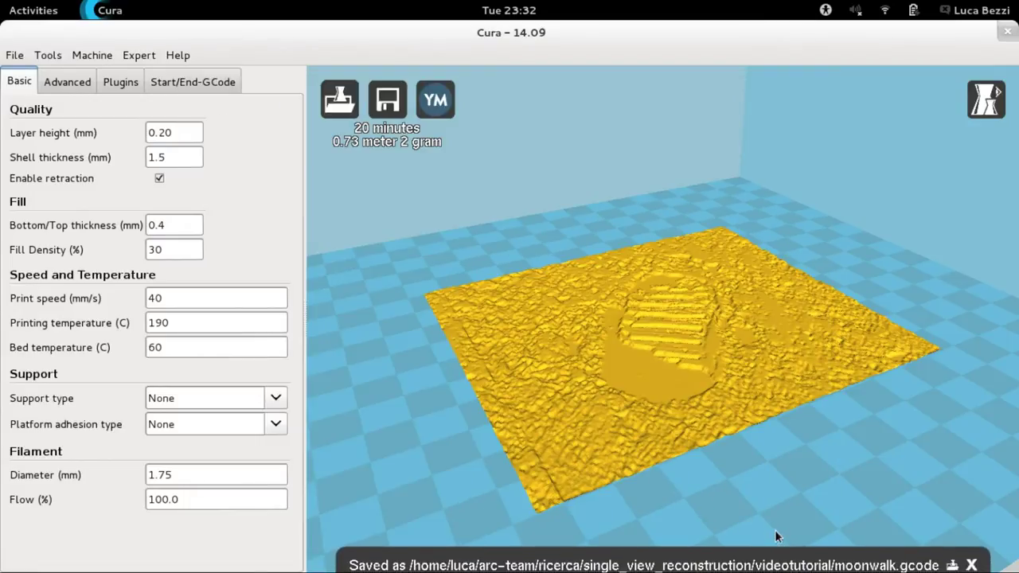